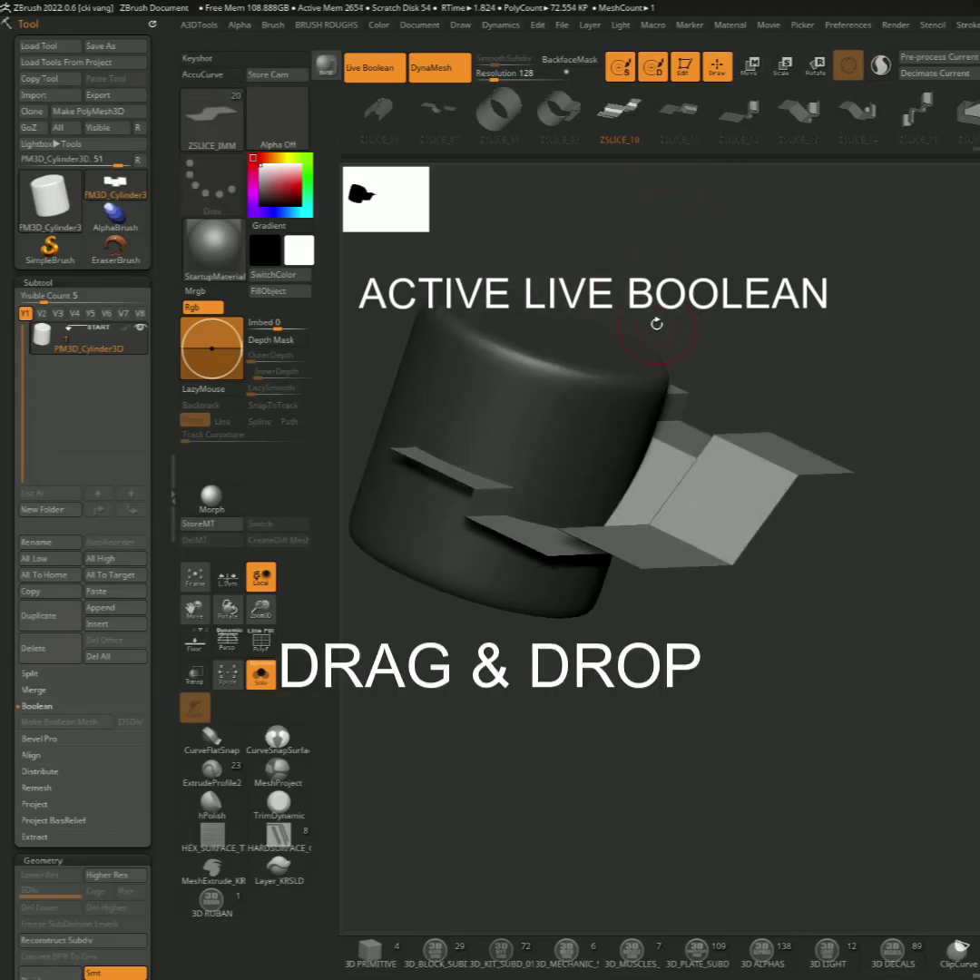
# Split the unmasked strip planes off the cylinder with Split Unmasked Points
pyautogui.scroll(-3, 150, 464)
pyautogui.scroll(-2, 150, 399)
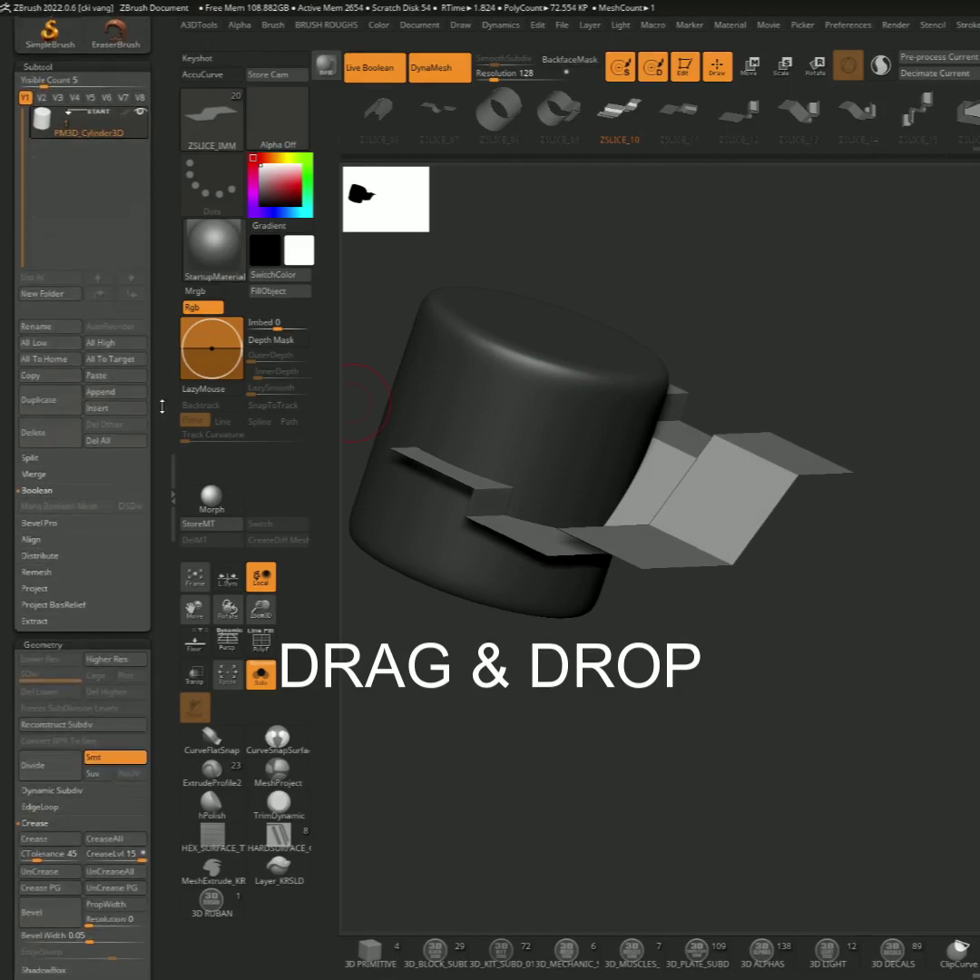
pyautogui.click(30, 458)
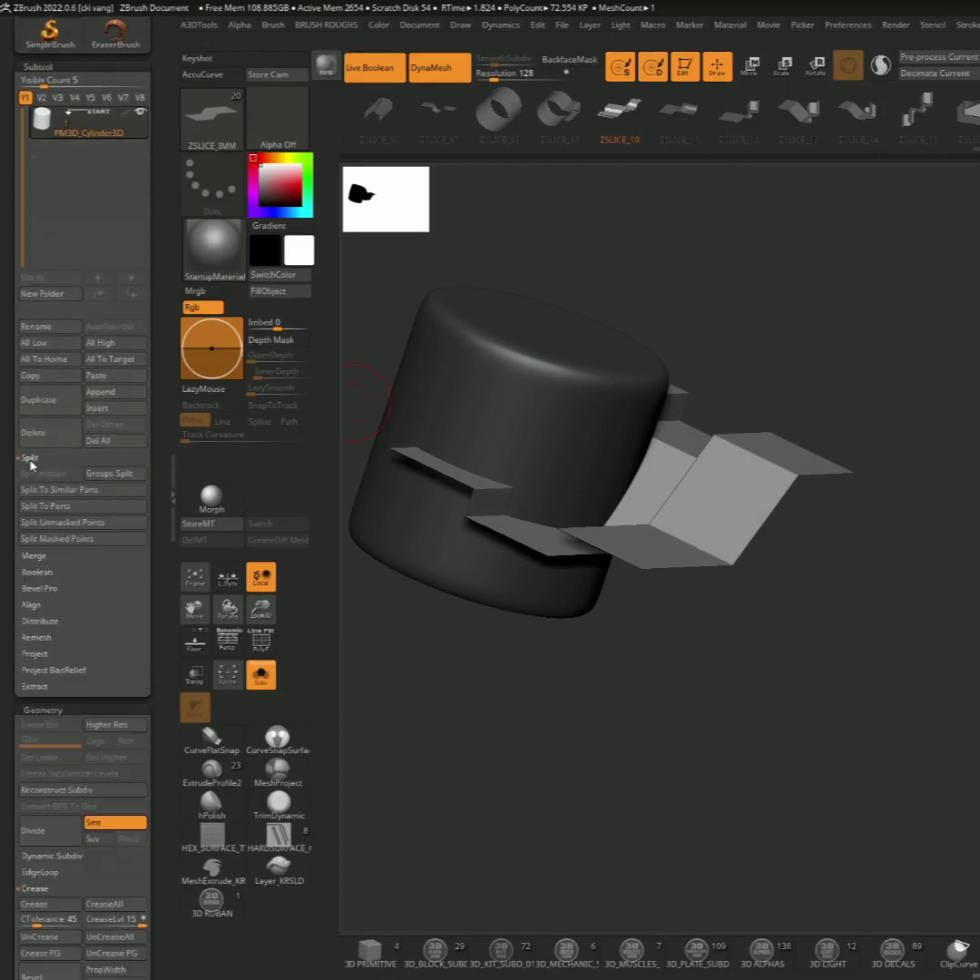
pyautogui.click(65, 523)
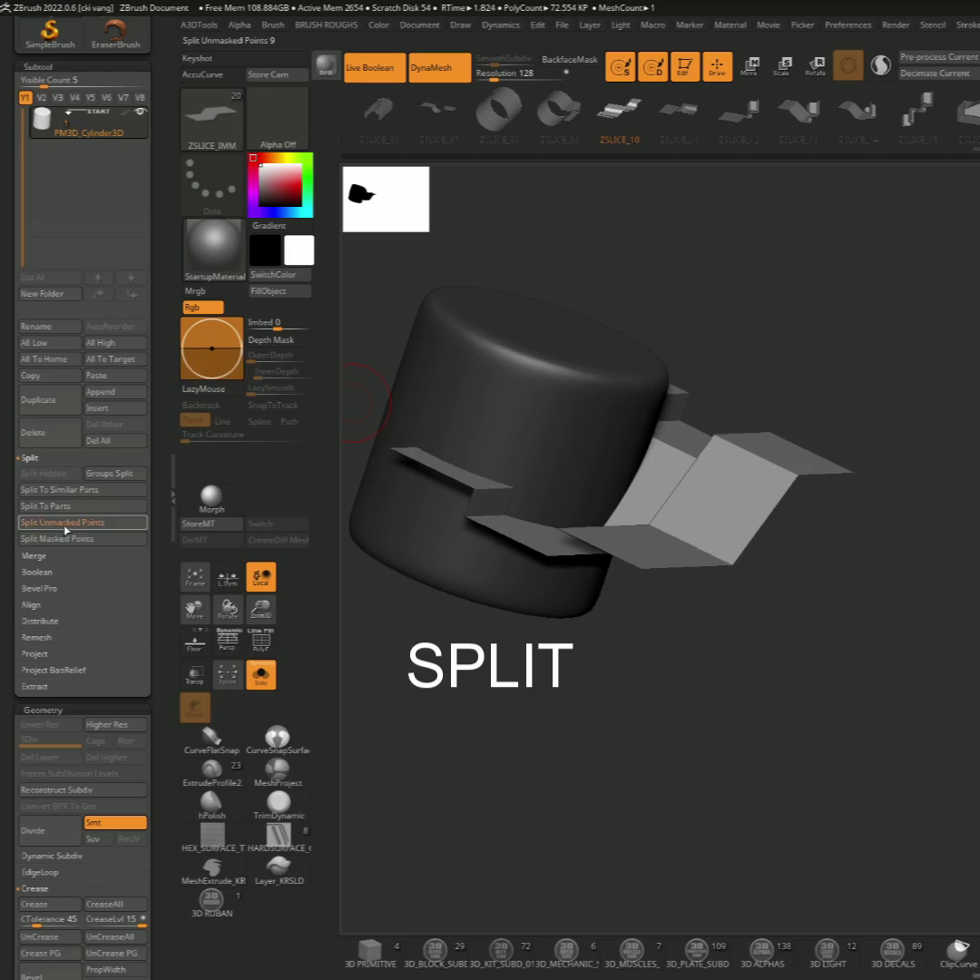
pyautogui.keyDown('alt'); pyautogui.moveTo(445, 258); pyautogui.dragTo(595, 357); pyautogui.keyUp('alt')
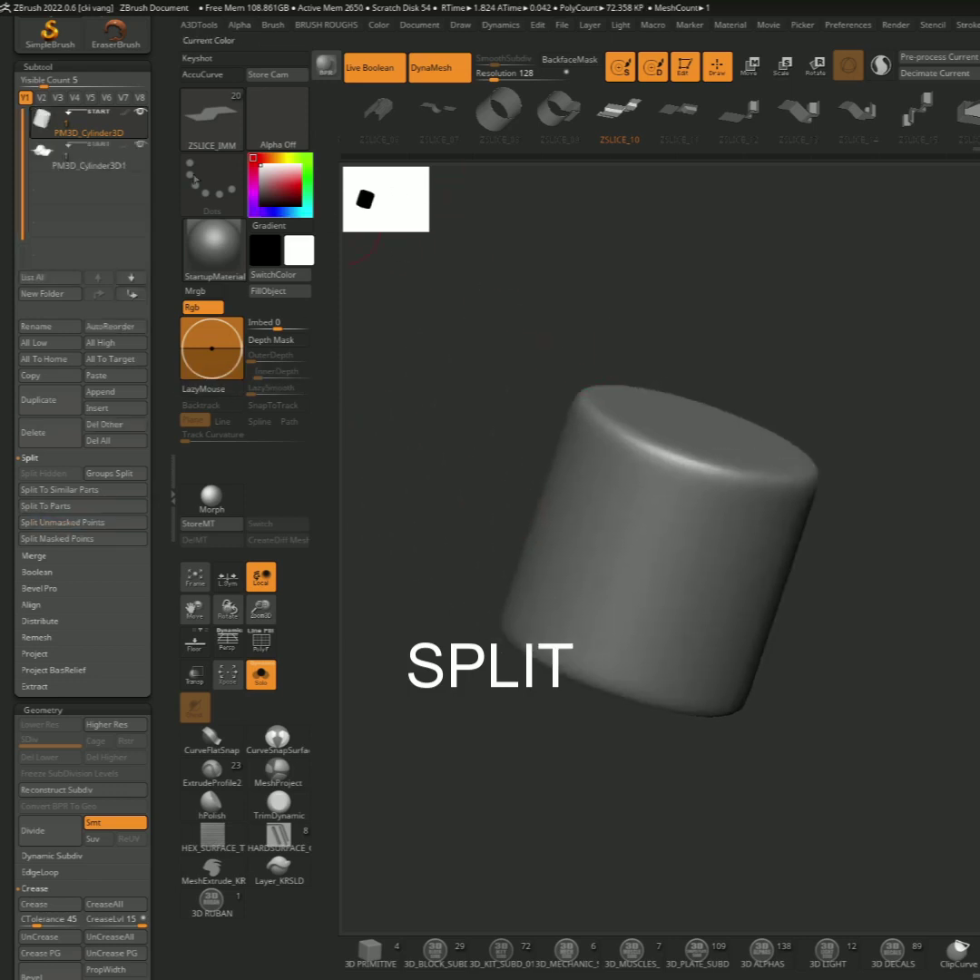
# Select the new PM3D_Cylinder3D1 strip subtool and show its polygon wireframe
pyautogui.click(104, 167)
pyautogui.moveTo(423, 351)
pyautogui.mouseDown()
pyautogui.moveTo(458, 341)
pyautogui.moveTo(472, 403)
pyautogui.moveTo(345, 282)
pyautogui.mouseUp()
pyautogui.hotkey('shift', 'f')
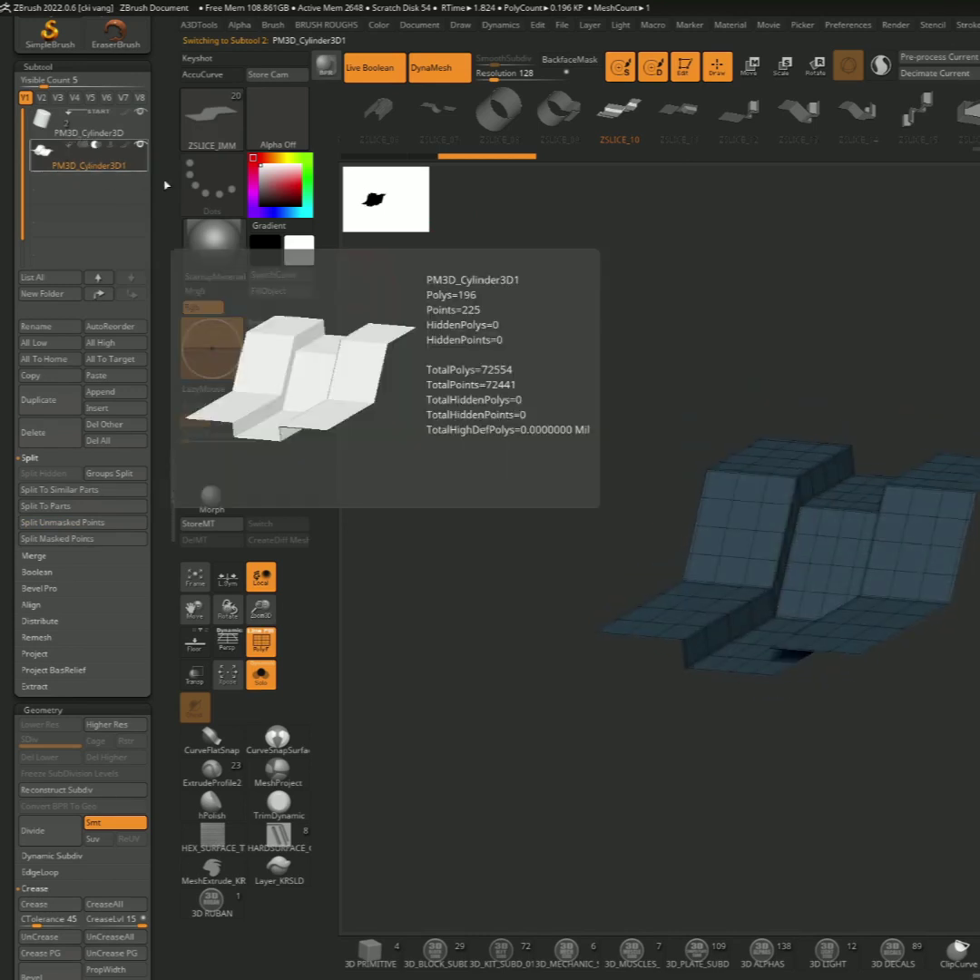
# Set the strip subtool to Subtract and enable Dynamic subdivision on it
pyautogui.click(95, 145)
pyautogui.moveTo(520, 361)
pyautogui.mouseDown()
pyautogui.moveTo(504, 376)
pyautogui.moveTo(442, 383)
pyautogui.mouseUp()
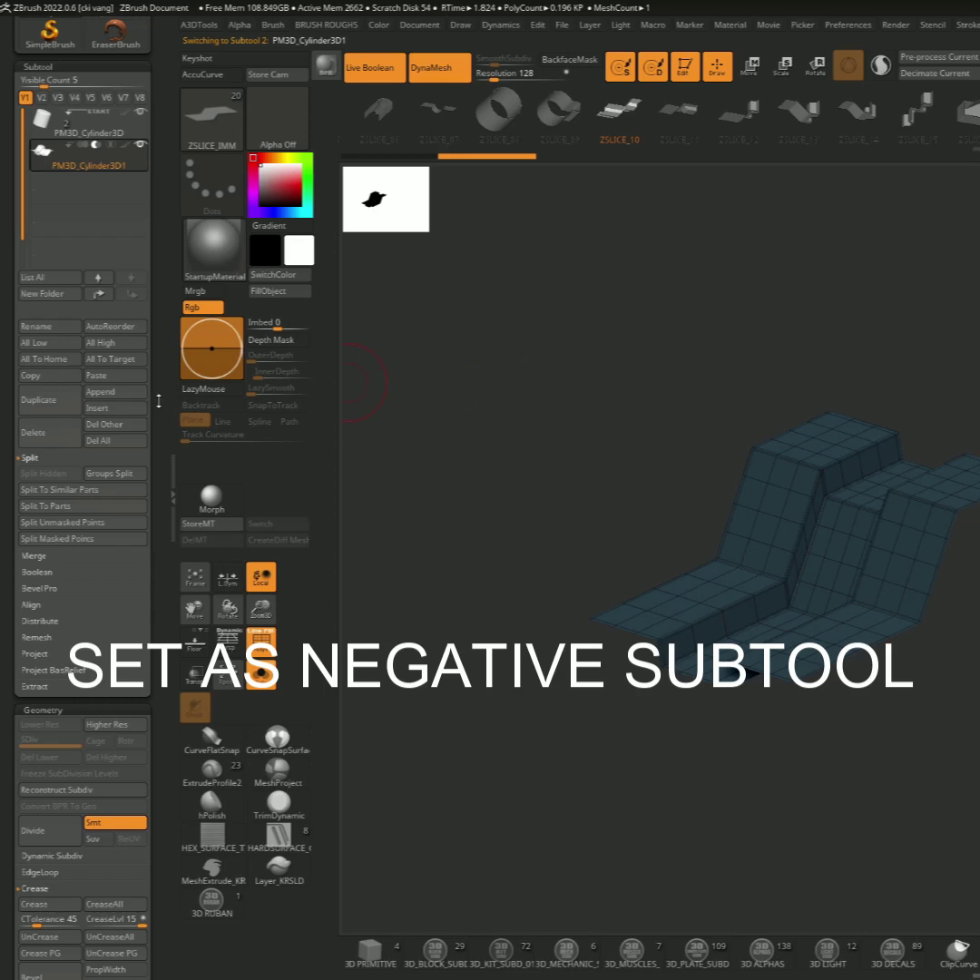
pyautogui.scroll(-3, 56, 448)
pyautogui.scroll(-3, 56, 448)
pyautogui.scroll(-2, 56, 448)
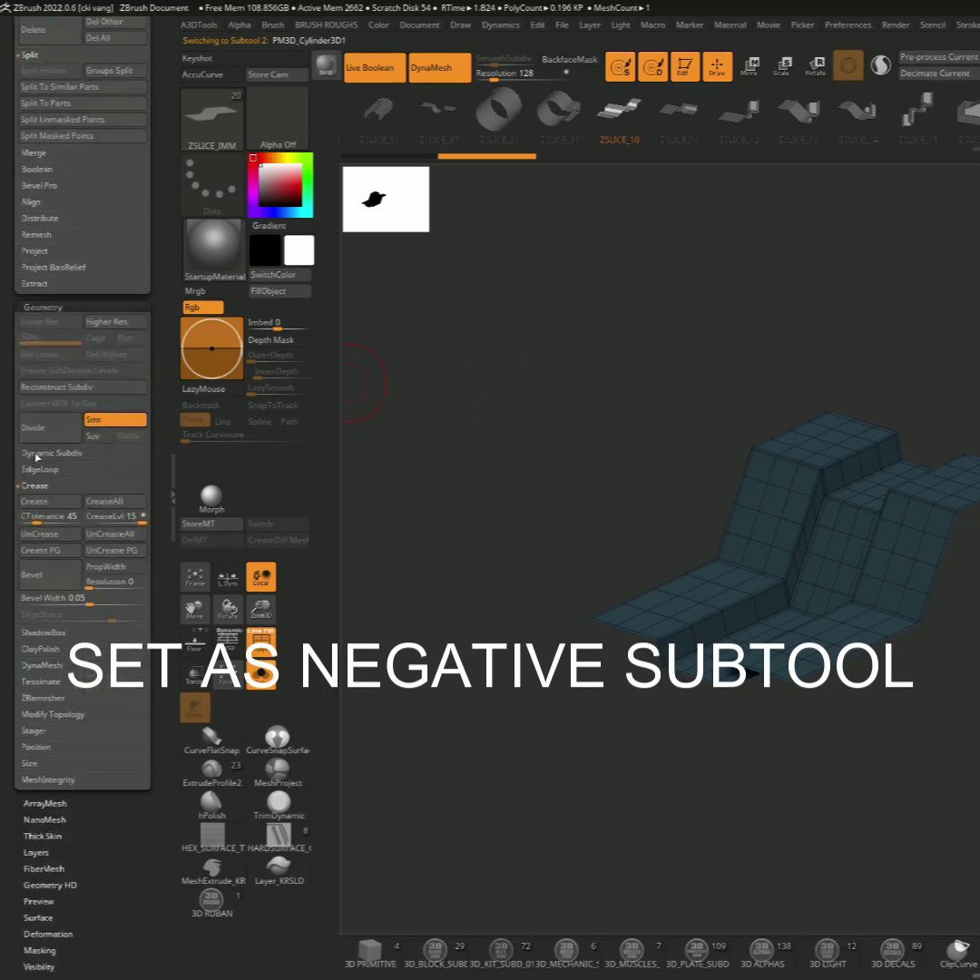
pyautogui.click(36, 453)
pyautogui.click(37, 469)
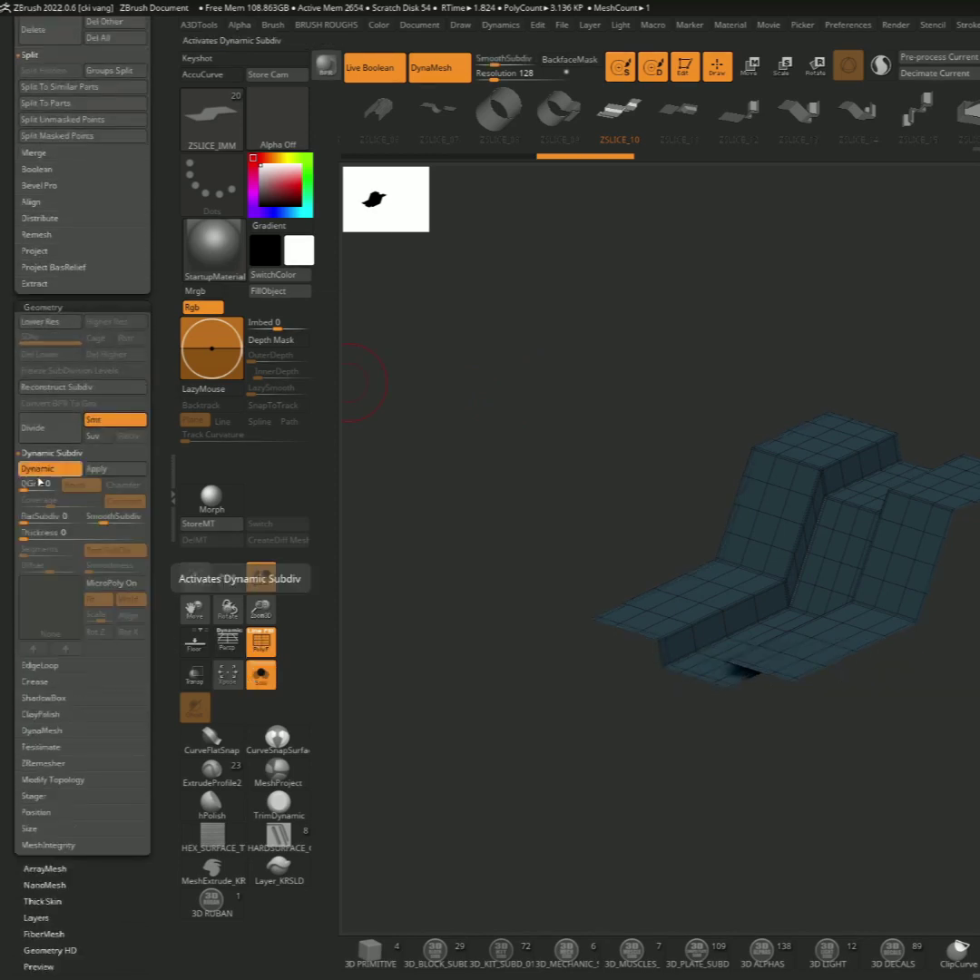
pyautogui.moveTo(362, 472)
pyautogui.mouseDown()
pyautogui.moveTo(479, 462)
pyautogui.moveTo(468, 505)
pyautogui.moveTo(373, 506)
pyautogui.mouseUp()
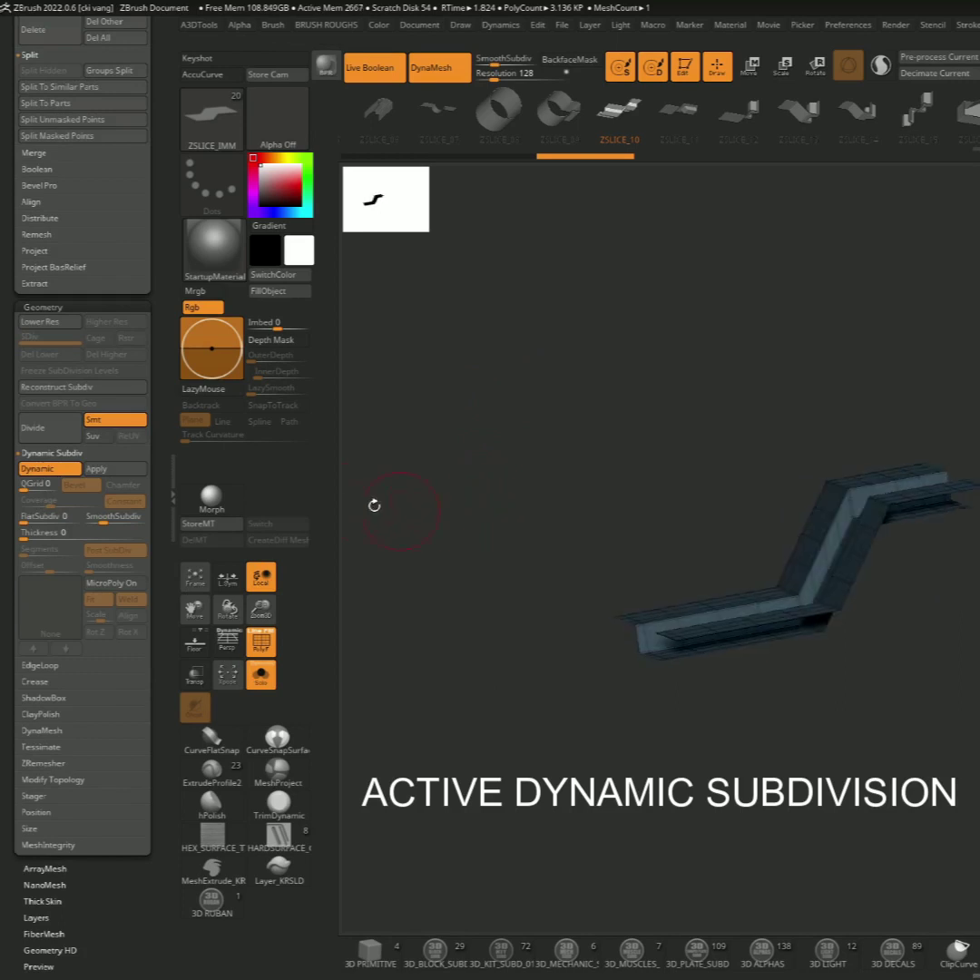
# Raise the strip's Thickness and turn Solo off to preview the stepped seam
pyautogui.moveTo(50, 533); pyautogui.dragTo(45, 533)
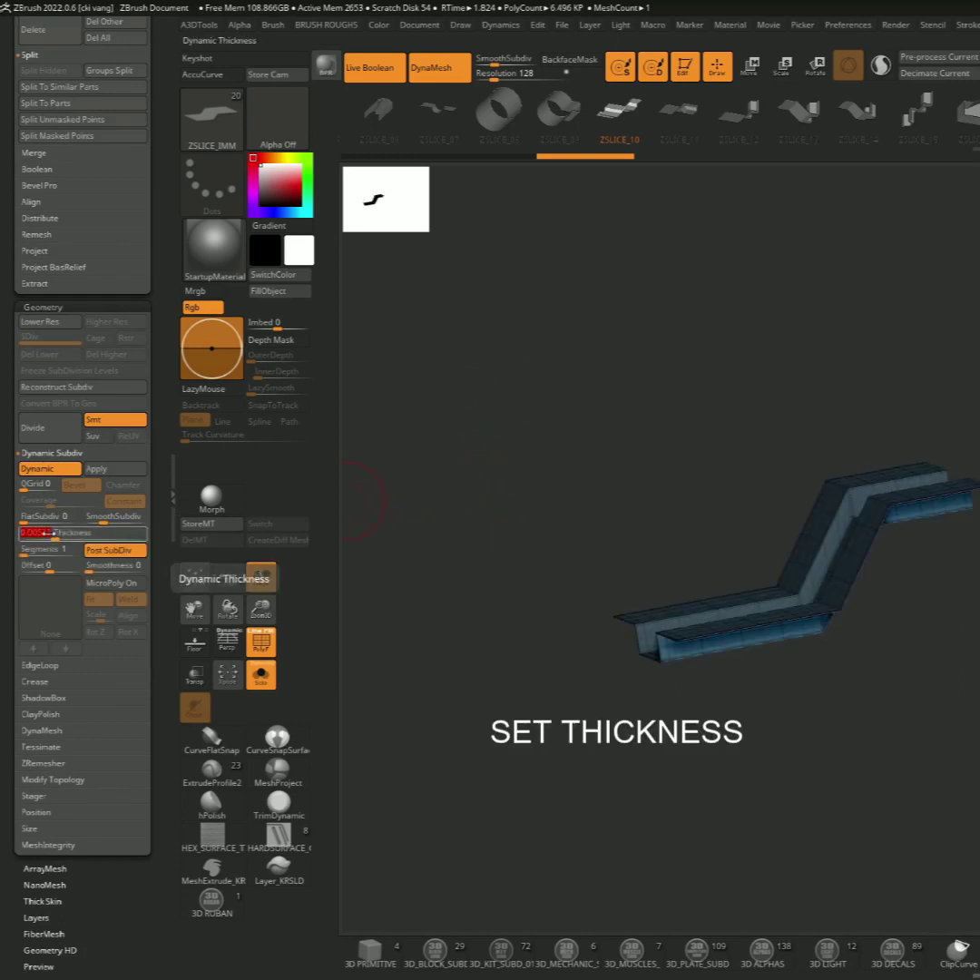
pyautogui.moveTo(417, 490)
pyautogui.mouseDown()
pyautogui.moveTo(463, 496)
pyautogui.moveTo(428, 431)
pyautogui.mouseUp()
pyautogui.hotkey('ctrl', 'shift', 's')
pyautogui.moveTo(363, 532)
pyautogui.mouseDown()
pyautogui.moveTo(361, 557)
pyautogui.moveTo(560, 468)
pyautogui.moveTo(511, 542)
pyautogui.moveTo(518, 570)
pyautogui.moveTo(474, 507)
pyautogui.moveTo(448, 526)
pyautogui.moveTo(431, 500)
pyautogui.moveTo(312, 456)
pyautogui.mouseUp()
pyautogui.press('space')
# Slide the cutting strip left along X with the Move gizmo, then solo it
pyautogui.press('w')
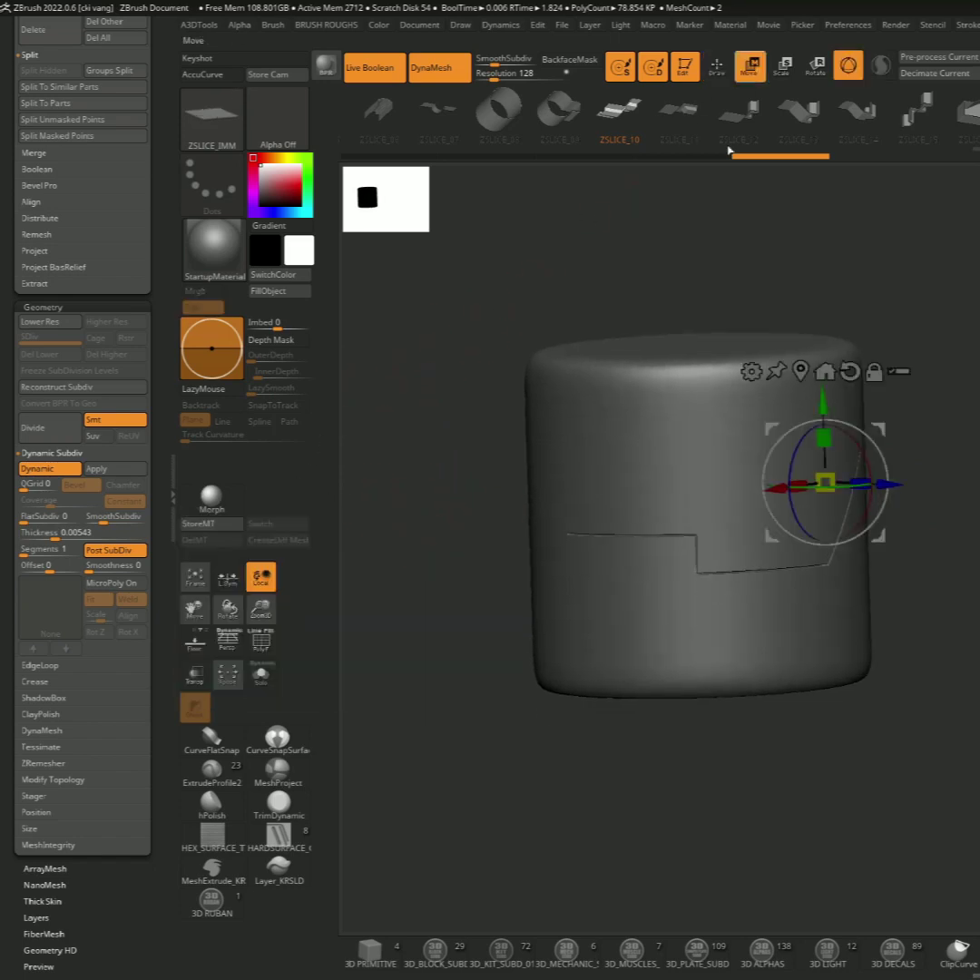
pyautogui.moveTo(728, 272); pyautogui.dragTo(673, 492)
pyautogui.moveTo(827, 490)
pyautogui.mouseDown()
pyautogui.moveTo(620, 531)
pyautogui.moveTo(730, 550)
pyautogui.moveTo(678, 555)
pyautogui.moveTo(661, 578)
pyautogui.moveTo(607, 568)
pyautogui.moveTo(547, 584)
pyautogui.moveTo(555, 626)
pyautogui.moveTo(694, 564)
pyautogui.moveTo(522, 507)
pyautogui.moveTo(625, 512)
pyautogui.moveTo(658, 518)
pyautogui.moveTo(433, 519)
pyautogui.mouseUp()
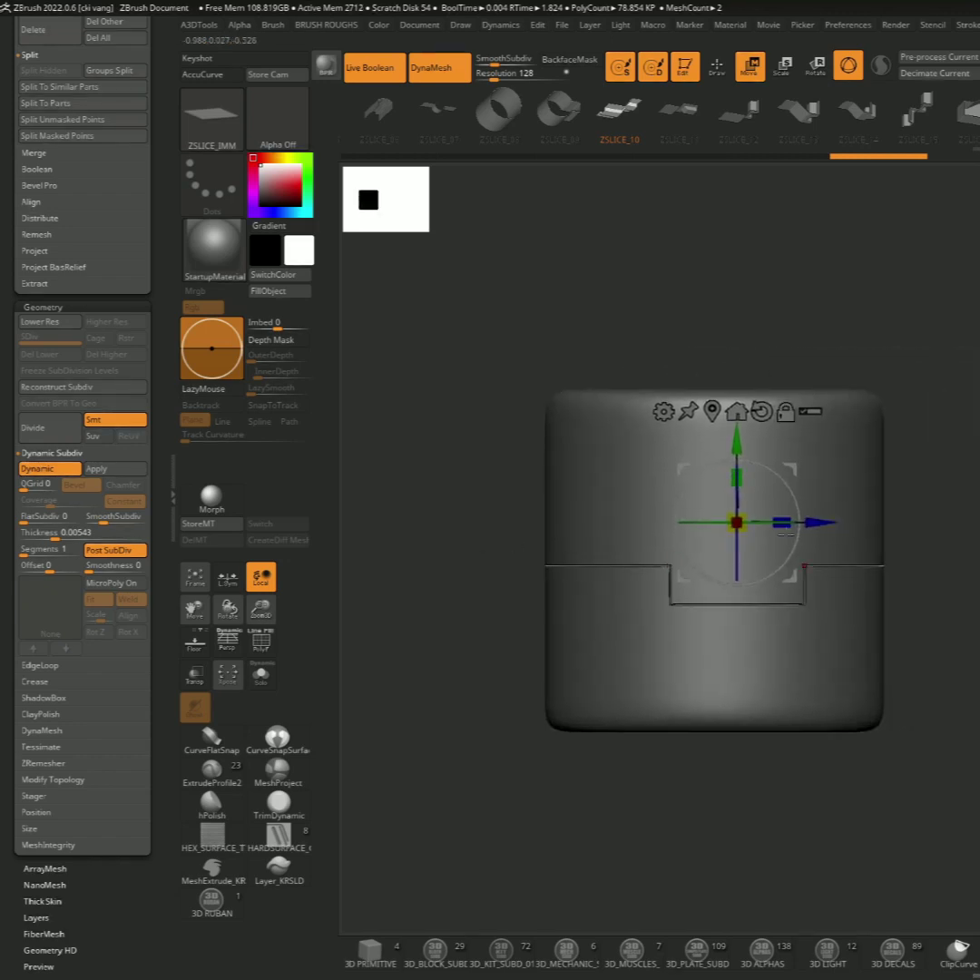
pyautogui.moveTo(736, 520); pyautogui.dragTo(706, 521)
pyautogui.moveTo(635, 544)
pyautogui.mouseDown()
pyautogui.moveTo(688, 559)
pyautogui.moveTo(682, 532)
pyautogui.moveTo(580, 521)
pyautogui.moveTo(497, 474)
pyautogui.moveTo(605, 467)
pyautogui.moveTo(532, 459)
pyautogui.moveTo(548, 409)
pyautogui.moveTo(559, 431)
pyautogui.moveTo(508, 435)
pyautogui.mouseUp()
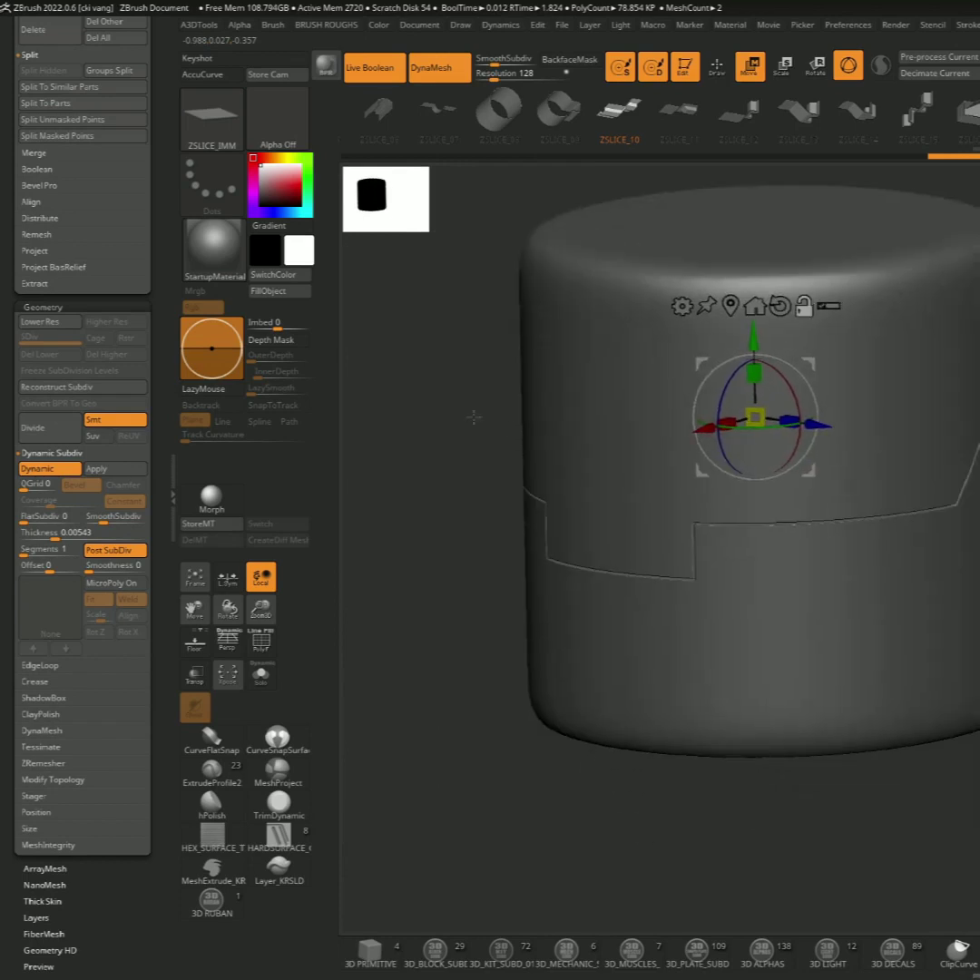
pyautogui.click(259, 671)
pyautogui.moveTo(357, 612)
pyautogui.mouseDown()
pyautogui.moveTo(564, 505)
pyautogui.moveTo(544, 575)
pyautogui.moveTo(447, 588)
pyautogui.moveTo(605, 429)
pyautogui.mouseUp()
# Show the soloed strip's PolyF wireframe, return to Draw mode and select the ZModeler brush
pyautogui.hotkey('shift', 'f')
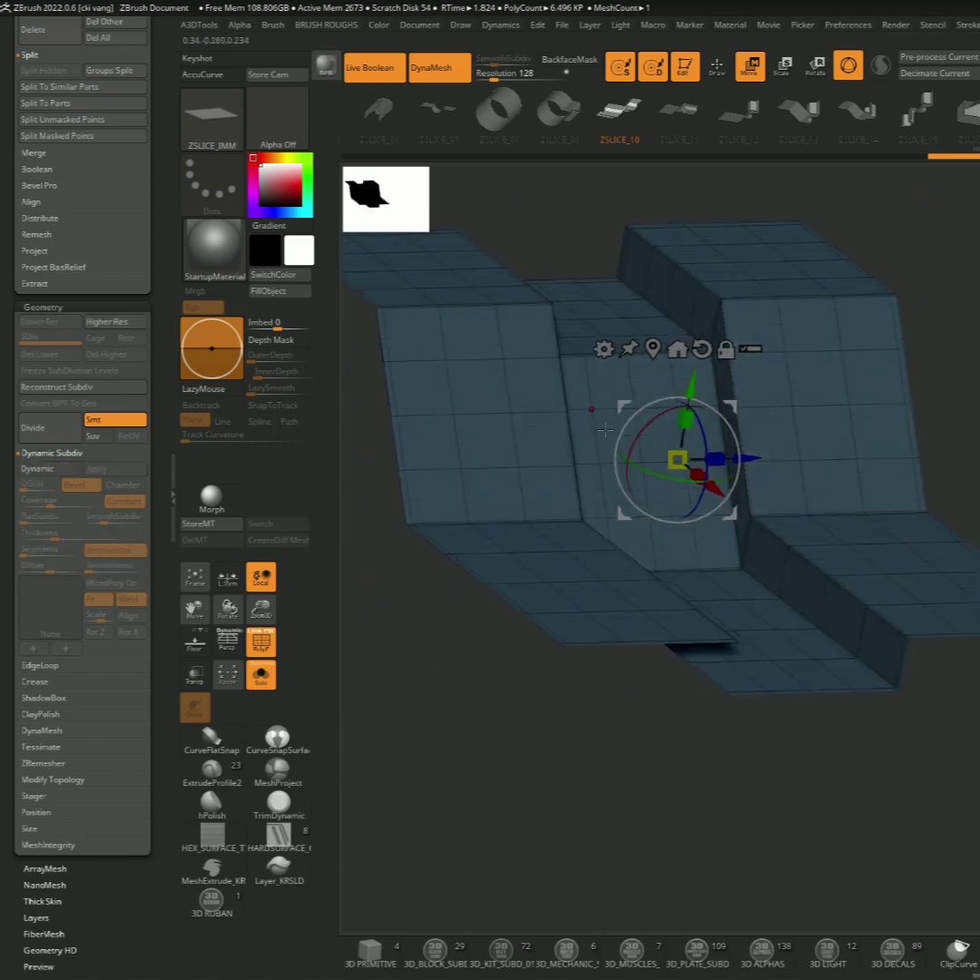
pyautogui.press('q')
pyautogui.moveTo(581, 294); pyautogui.dragTo(458, 135)
pyautogui.press('space')
pyautogui.moveTo(537, 167); pyautogui.dragTo(589, 359)
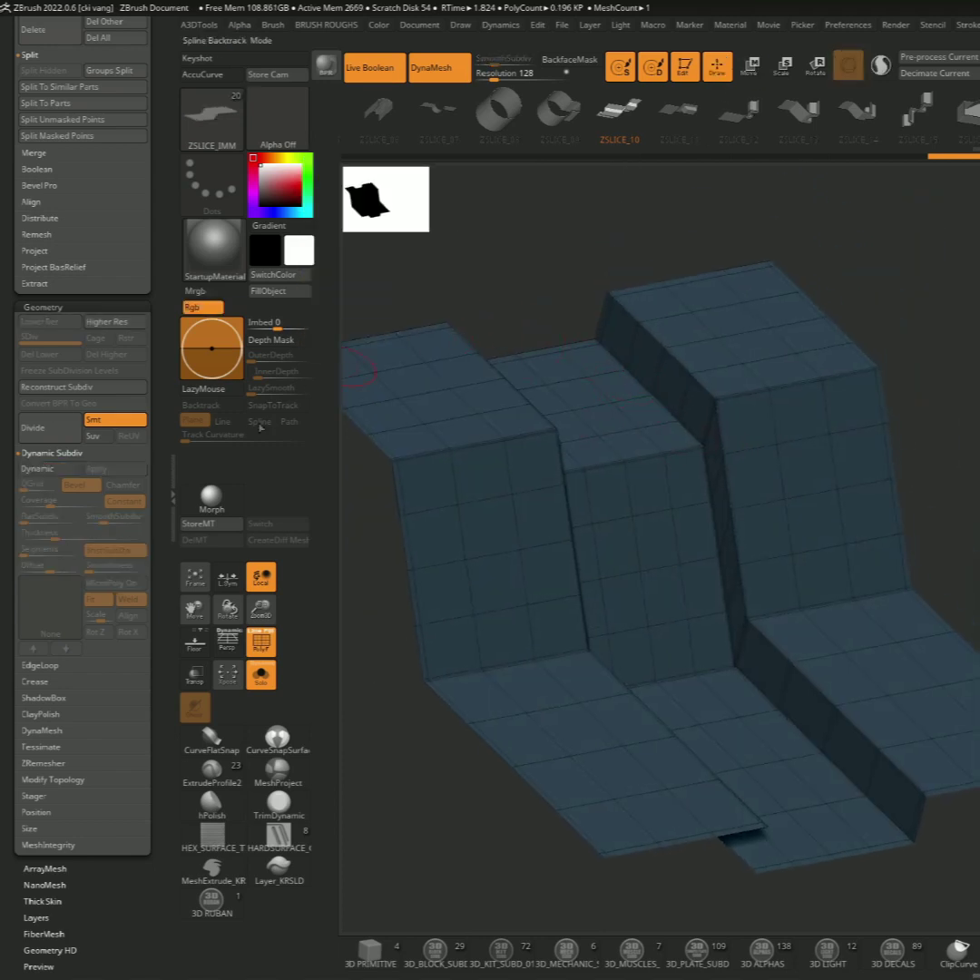
pyautogui.moveTo(467, 319)
pyautogui.mouseDown()
pyautogui.moveTo(492, 356)
pyautogui.moveTo(411, 361)
pyautogui.moveTo(429, 366)
pyautogui.moveTo(459, 415)
pyautogui.moveTo(431, 423)
pyautogui.mouseUp()
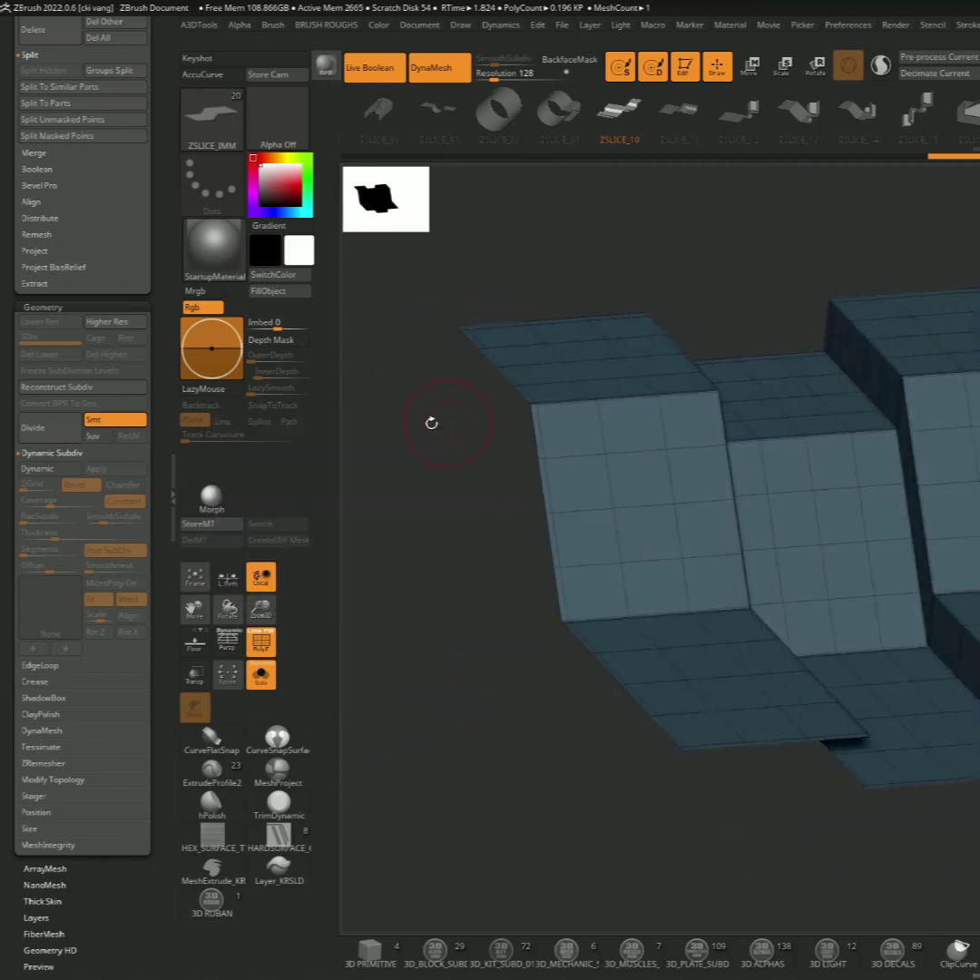
pyautogui.scroll(-2, 155, 467)
pyautogui.scroll(-2, 157, 396)
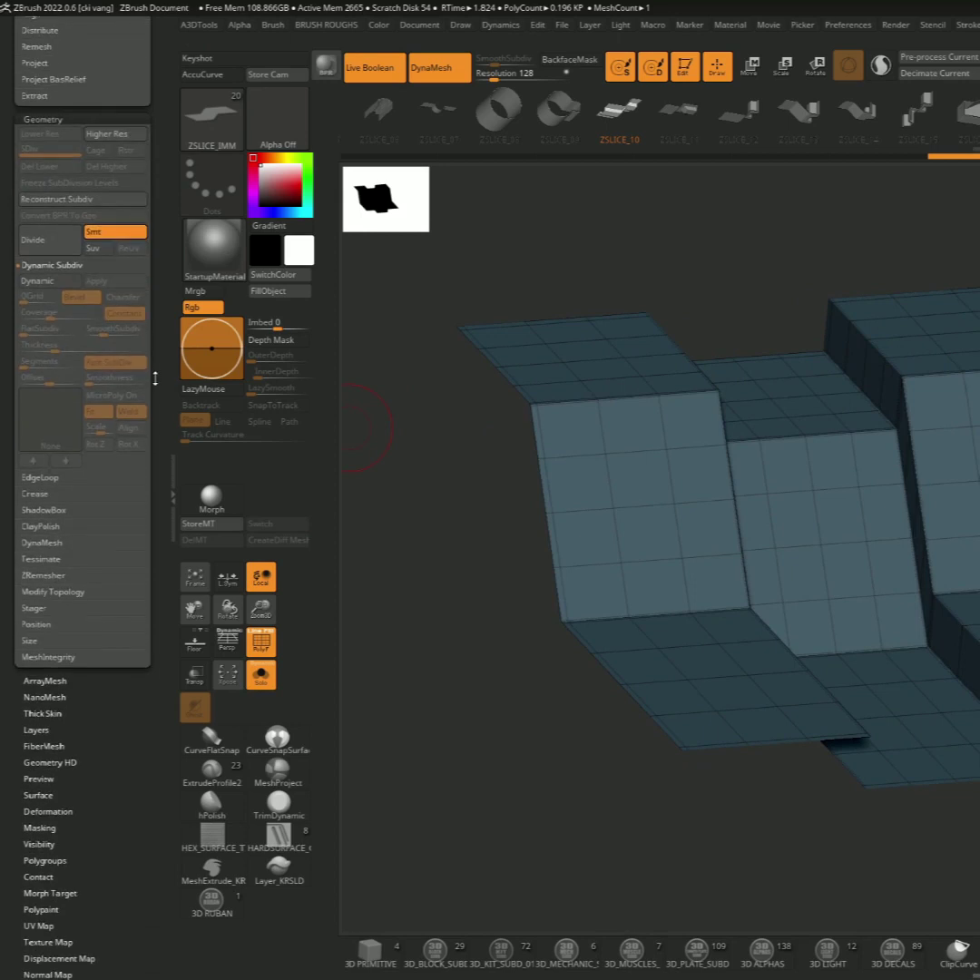
pyautogui.scroll(-2, 153, 376)
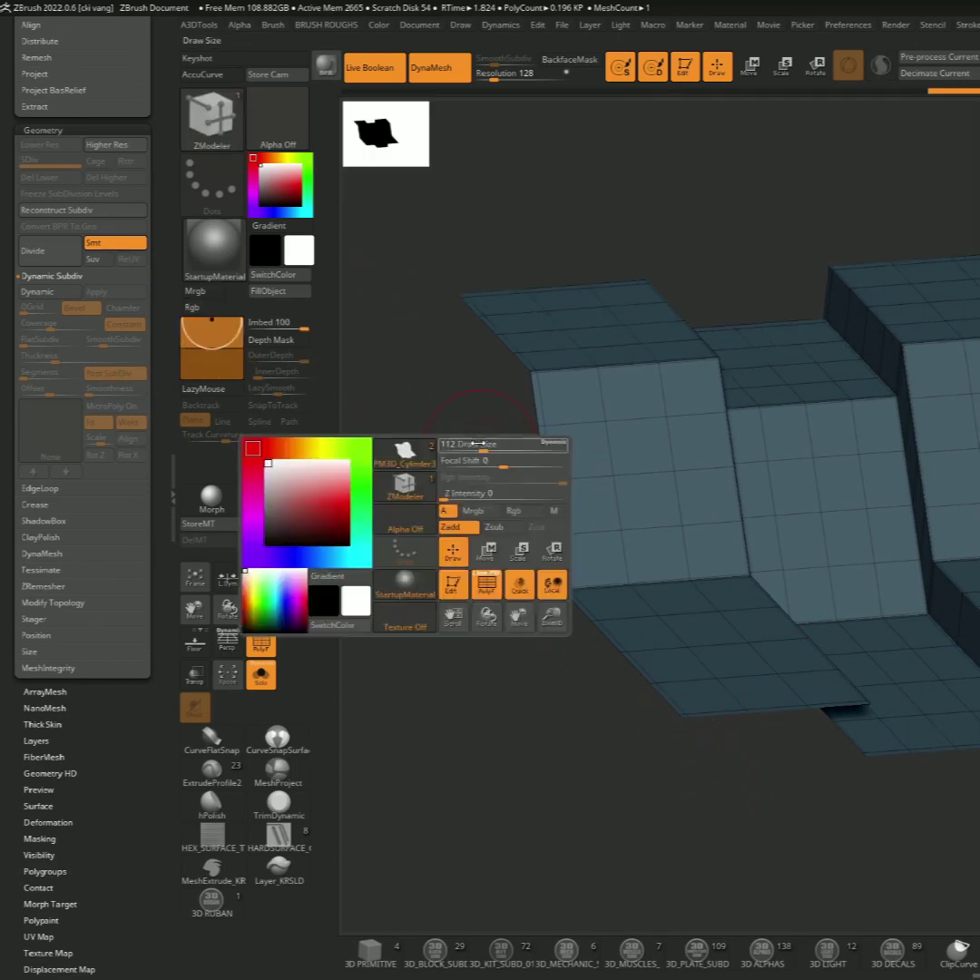
pyautogui.moveTo(591, 407); pyautogui.dragTo(552, 299, button='right')
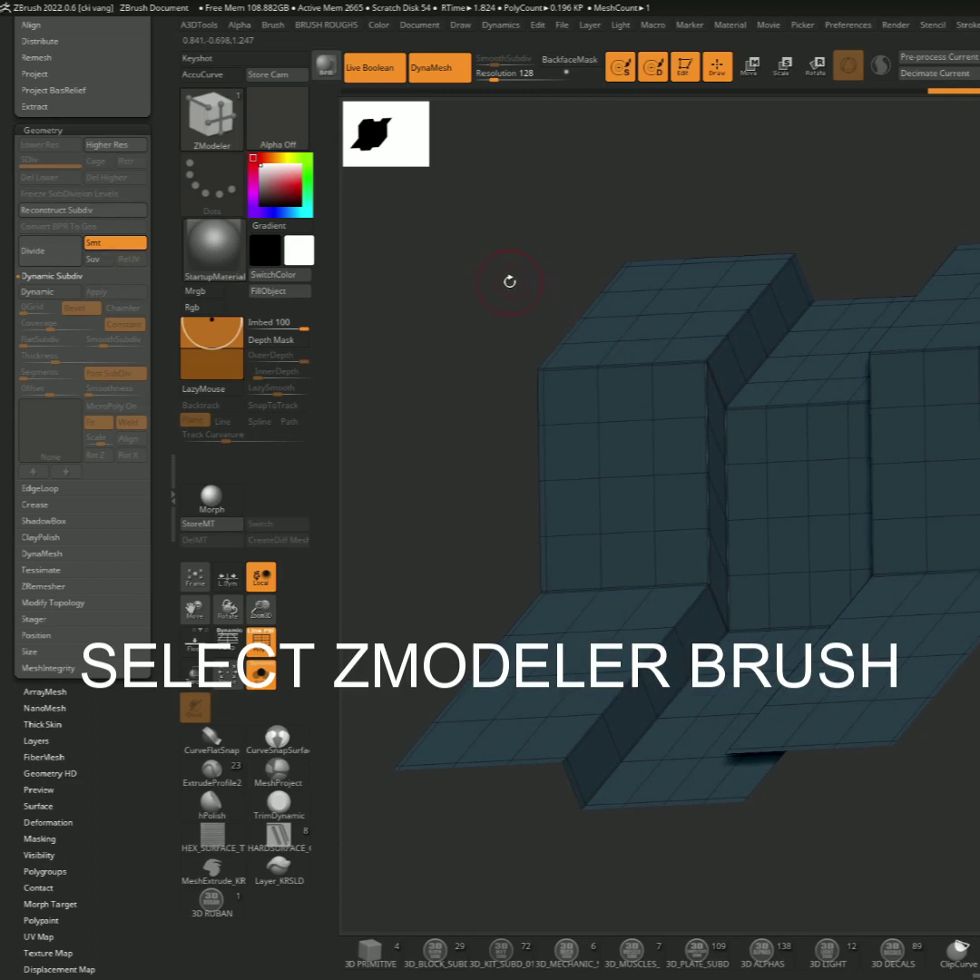
# Enable Dynamic Subdiv and uncrease the strip's top edge loop with Crease EdgeLoop
pyautogui.click(37, 291)
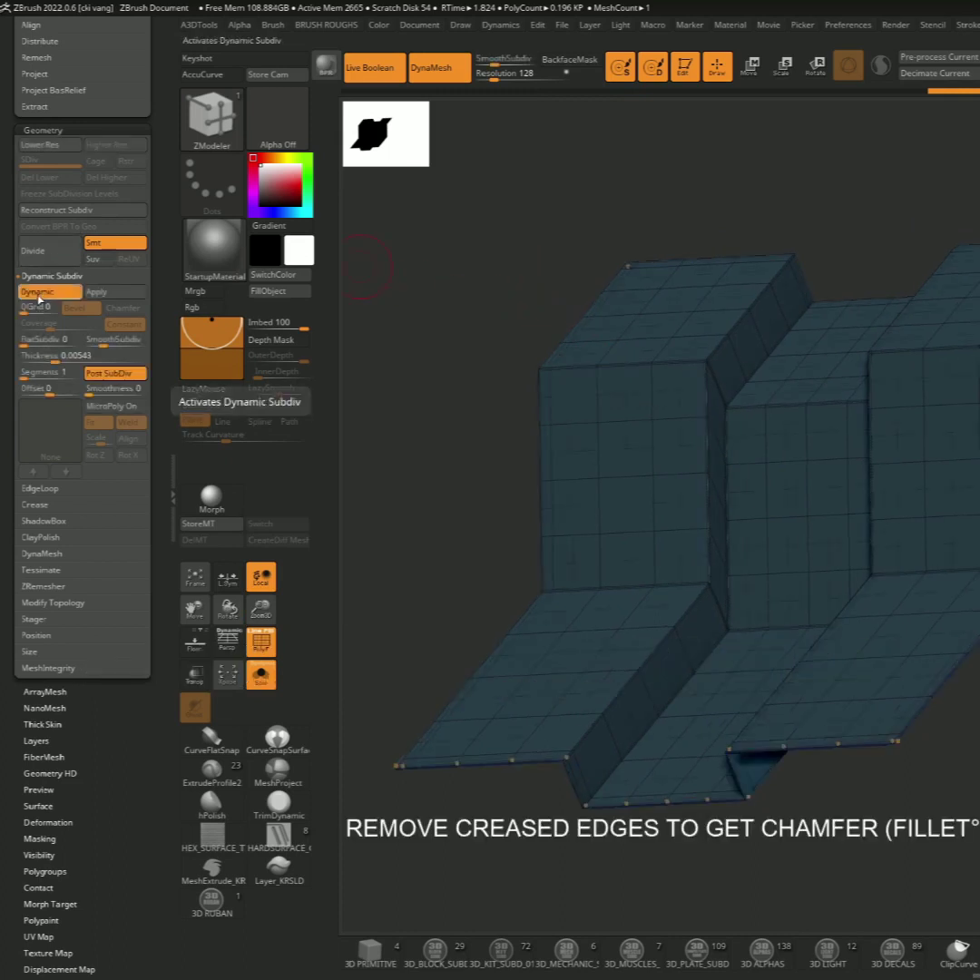
pyautogui.click(590, 371)
pyautogui.keyDown('alt'); pyautogui.click(614, 363); pyautogui.keyUp('alt')
pyautogui.hotkey('shift', 'f')
pyautogui.moveTo(598, 385)
pyautogui.mouseDown(button='right')
pyautogui.moveTo(510, 367)
pyautogui.moveTo(492, 410)
pyautogui.moveTo(507, 389)
pyautogui.moveTo(496, 373)
pyautogui.mouseUp(button='right')
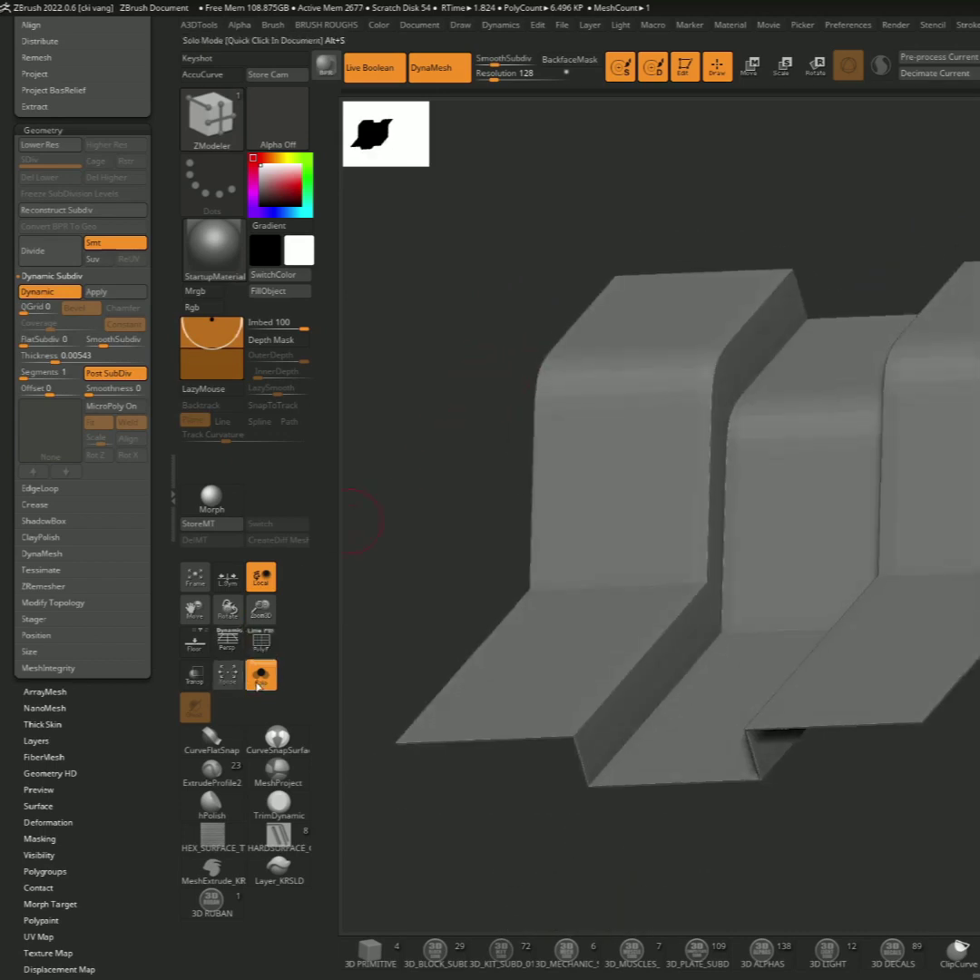
# Check the rounded seam on the cylinder, then re-solo the strip and inspect its fillets
pyautogui.click(259, 686)
pyautogui.moveTo(540, 444)
pyautogui.mouseDown(button='right')
pyautogui.moveTo(501, 459)
pyautogui.moveTo(518, 472)
pyautogui.moveTo(522, 399)
pyautogui.moveTo(459, 255)
pyautogui.mouseUp(button='right')
pyautogui.hotkey('ctrl', 'shift', 's')
pyautogui.scroll(3, 721, 381)
pyautogui.hotkey('shift', 'f')
pyautogui.moveTo(721, 318)
pyautogui.mouseDown(button='right')
pyautogui.moveTo(730, 338)
pyautogui.moveTo(656, 426)
pyautogui.moveTo(656, 485)
pyautogui.mouseUp(button='right')
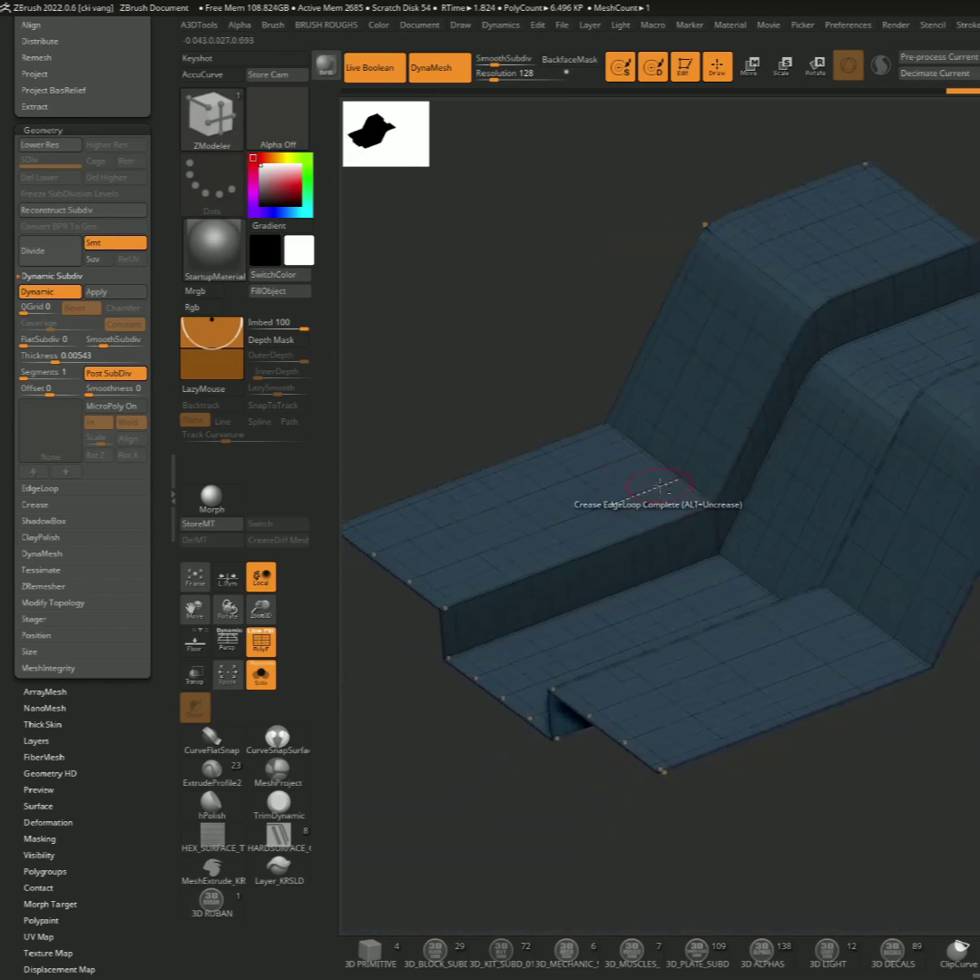
pyautogui.scroll(2, 670, 555)
pyautogui.moveTo(670, 555)
pyautogui.mouseDown(button='right')
pyautogui.moveTo(703, 549)
pyautogui.moveTo(690, 569)
pyautogui.mouseUp(button='right')
pyautogui.moveTo(696, 631)
pyautogui.mouseDown(button='right')
pyautogui.moveTo(651, 585)
pyautogui.moveTo(677, 525)
pyautogui.moveTo(575, 373)
pyautogui.moveTo(524, 375)
pyautogui.mouseUp(button='right')
pyautogui.hotkey('shift', 'f')
pyautogui.click(497, 72)
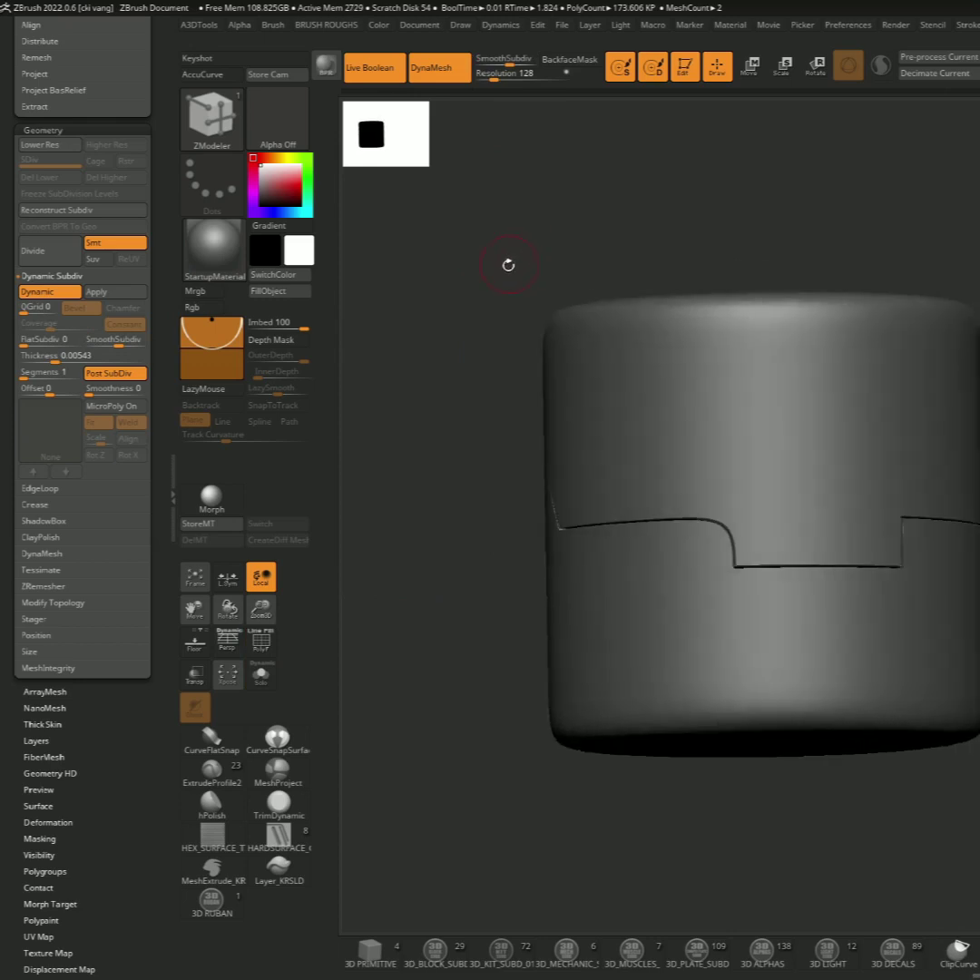
# Inspect the cylinder's seam, then expand Geometry > Crease to reveal the Crease and Bevel controls
pyautogui.moveTo(507, 261); pyautogui.dragTo(509, 280)
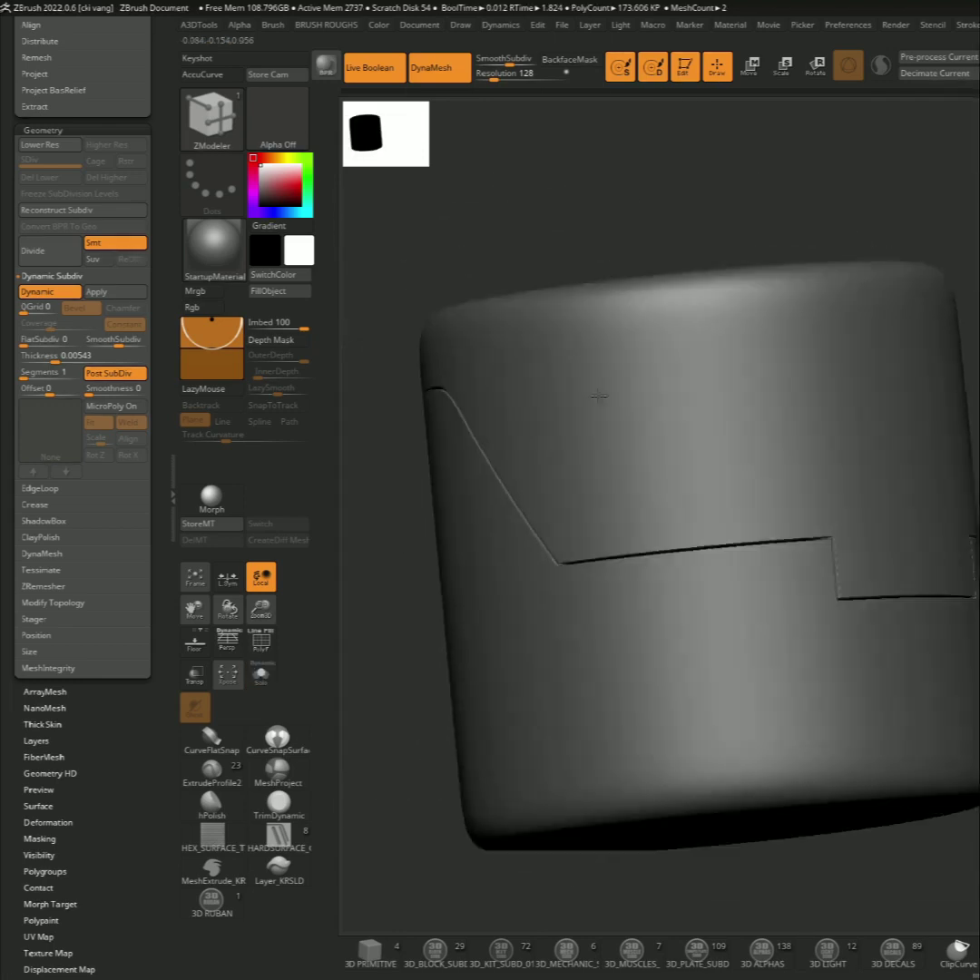
pyautogui.moveTo(598, 396); pyautogui.dragTo(529, 463)
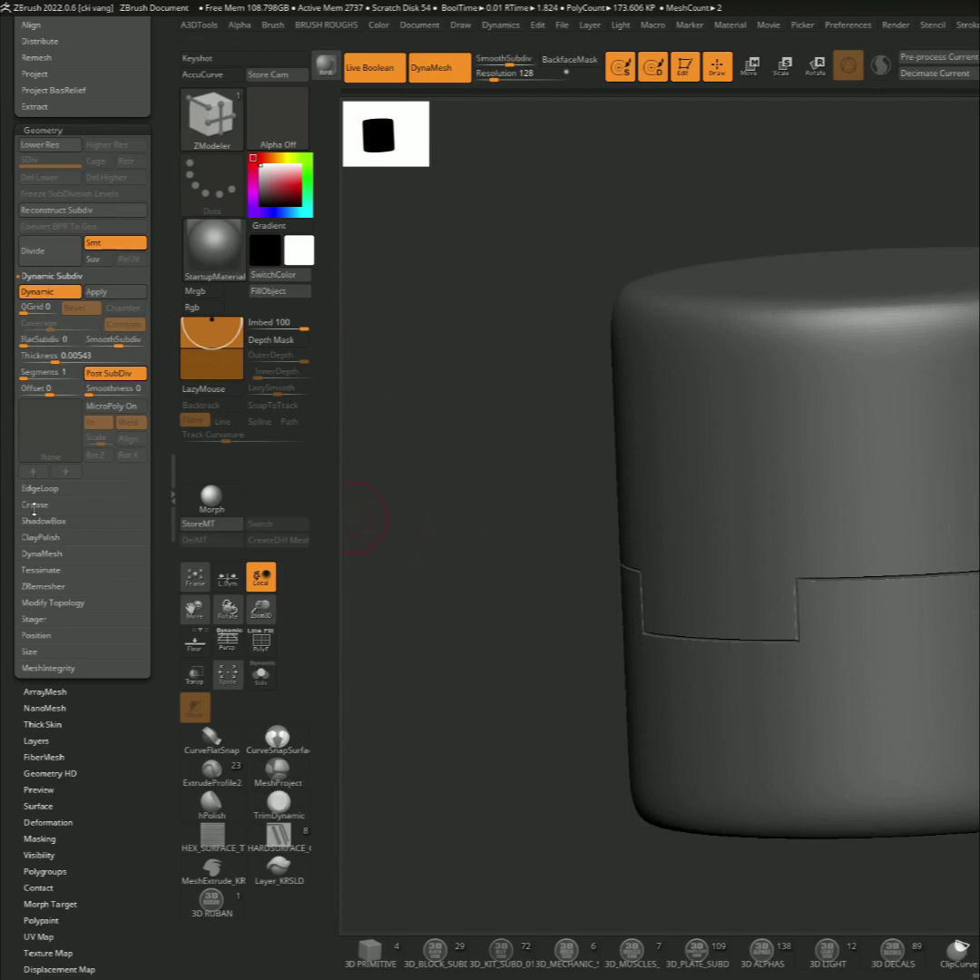
pyautogui.click(32, 506)
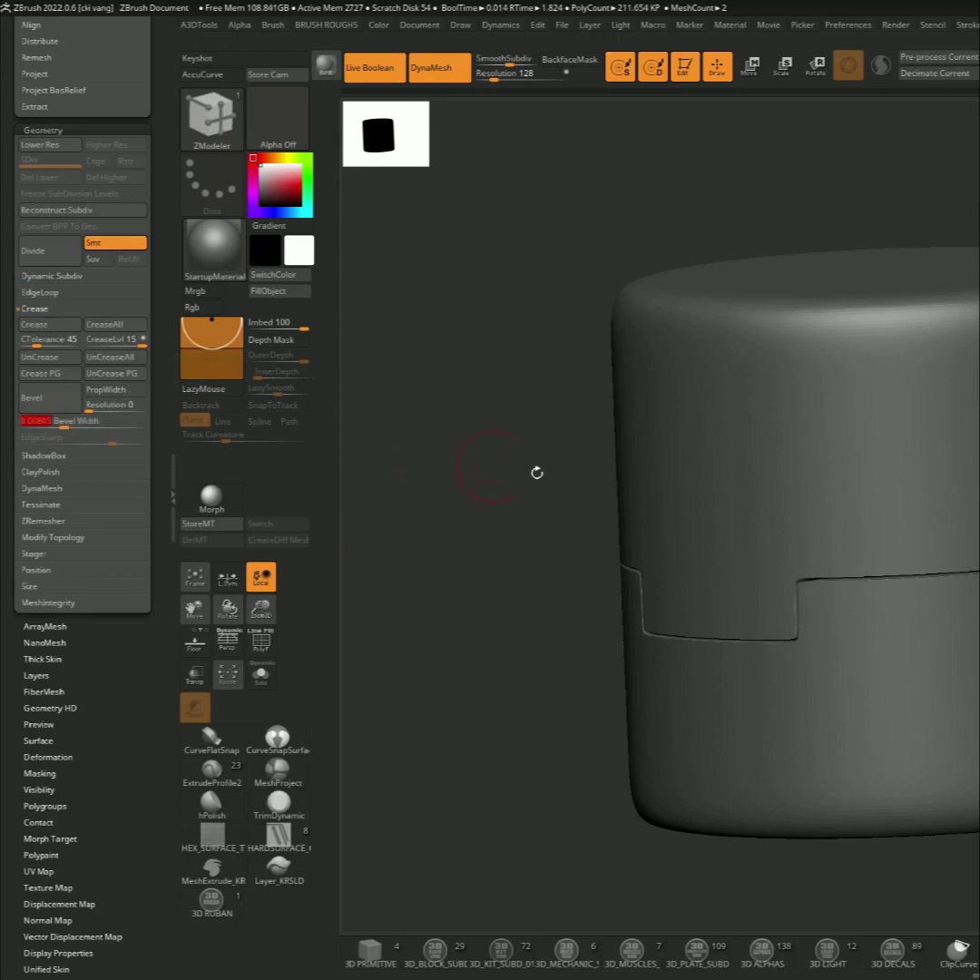
# Bevel the strip's creased edges and set Bevel Width to about 0.01334
pyautogui.moveTo(442, 496); pyautogui.dragTo(494, 473)
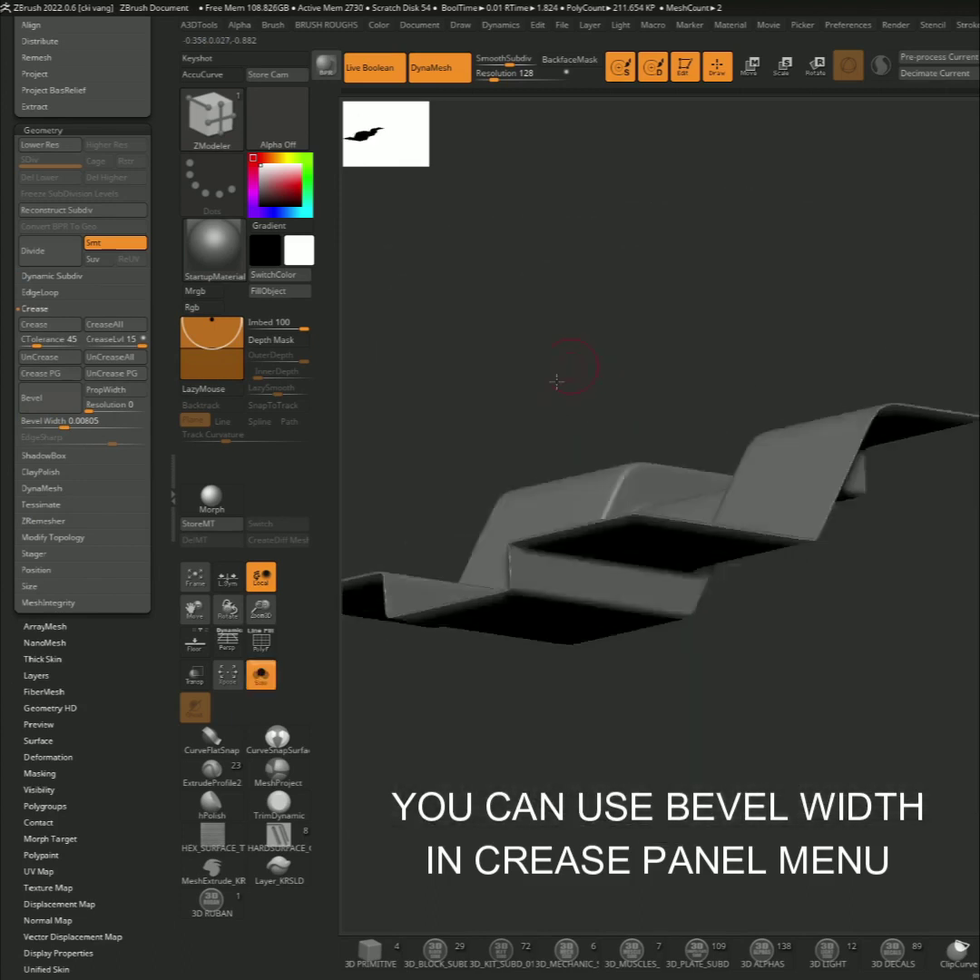
pyautogui.hotkey('shift', 'f')
pyautogui.moveTo(507, 415)
pyautogui.mouseDown()
pyautogui.moveTo(498, 452)
pyautogui.moveTo(502, 440)
pyautogui.mouseUp()
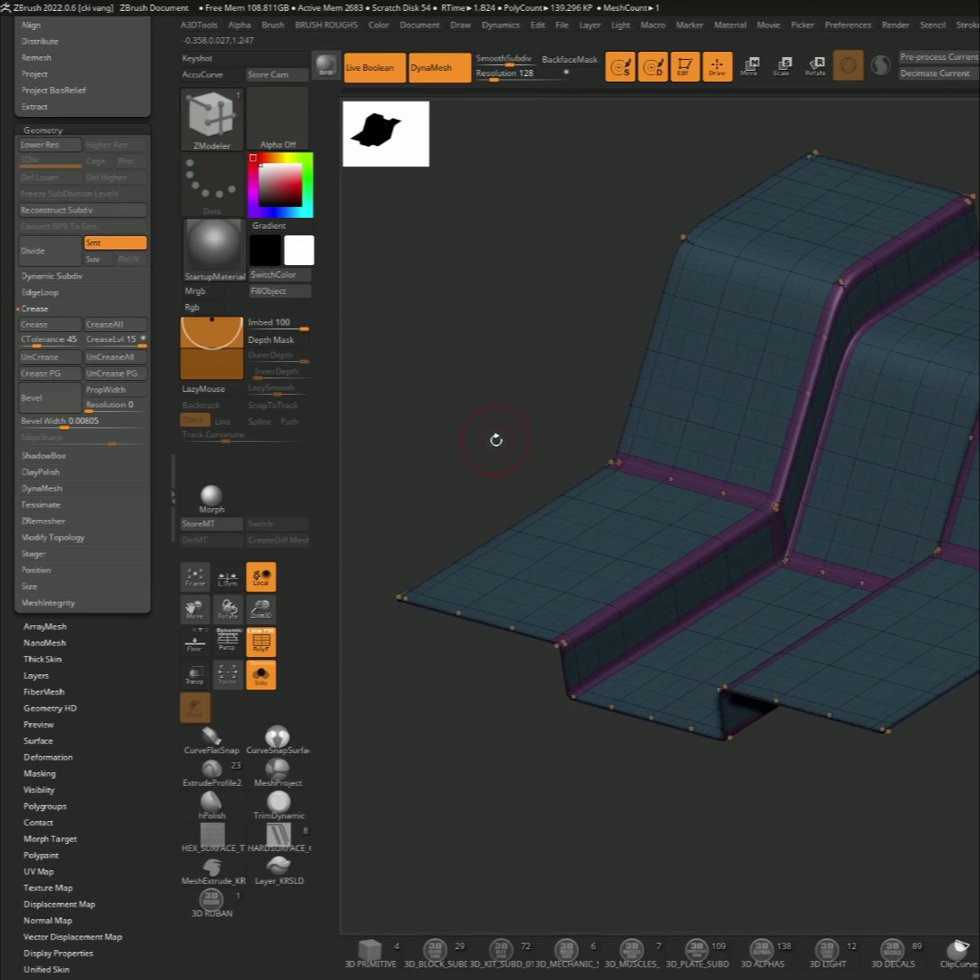
pyautogui.hotkey('ctrl', 'w')
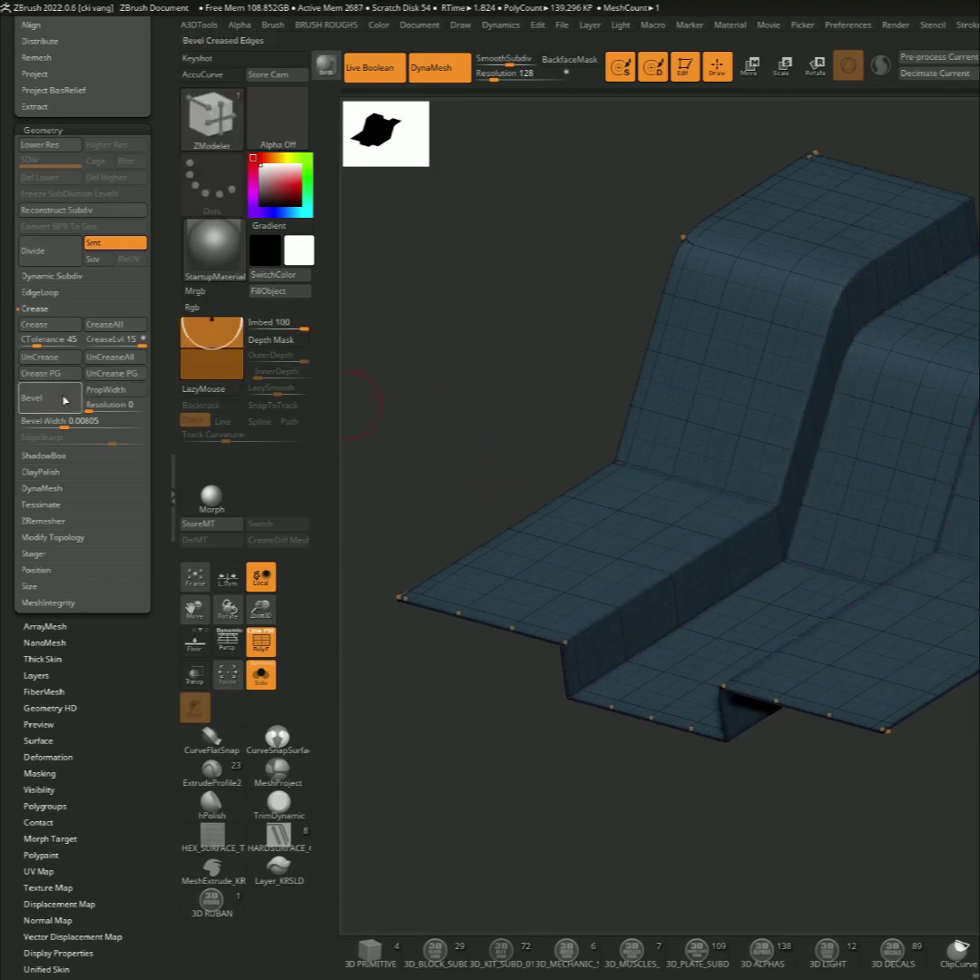
pyautogui.click(65, 400)
pyautogui.moveTo(46, 423)
pyautogui.mouseDown()
pyautogui.moveTo(144, 398)
pyautogui.moveTo(91, 399)
pyautogui.mouseUp()
pyautogui.moveTo(399, 405); pyautogui.dragTo(447, 400)
# Hide the wireframe and turn Solo off to view the strip with the cylinder
pyautogui.hotkey('shift', 'f')
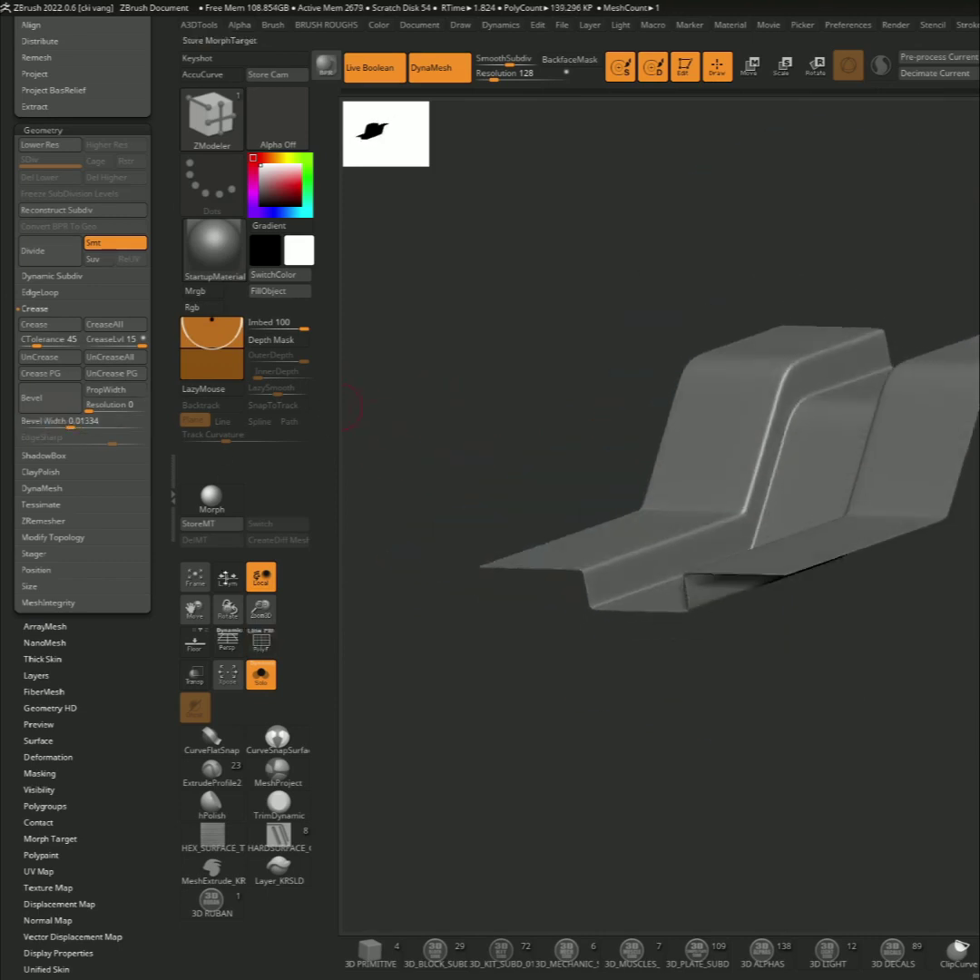
pyautogui.click(260, 674)
pyautogui.moveTo(453, 496)
pyautogui.mouseDown()
pyautogui.moveTo(514, 504)
pyautogui.moveTo(459, 496)
pyautogui.moveTo(417, 548)
pyautogui.moveTo(413, 490)
pyautogui.mouseUp()
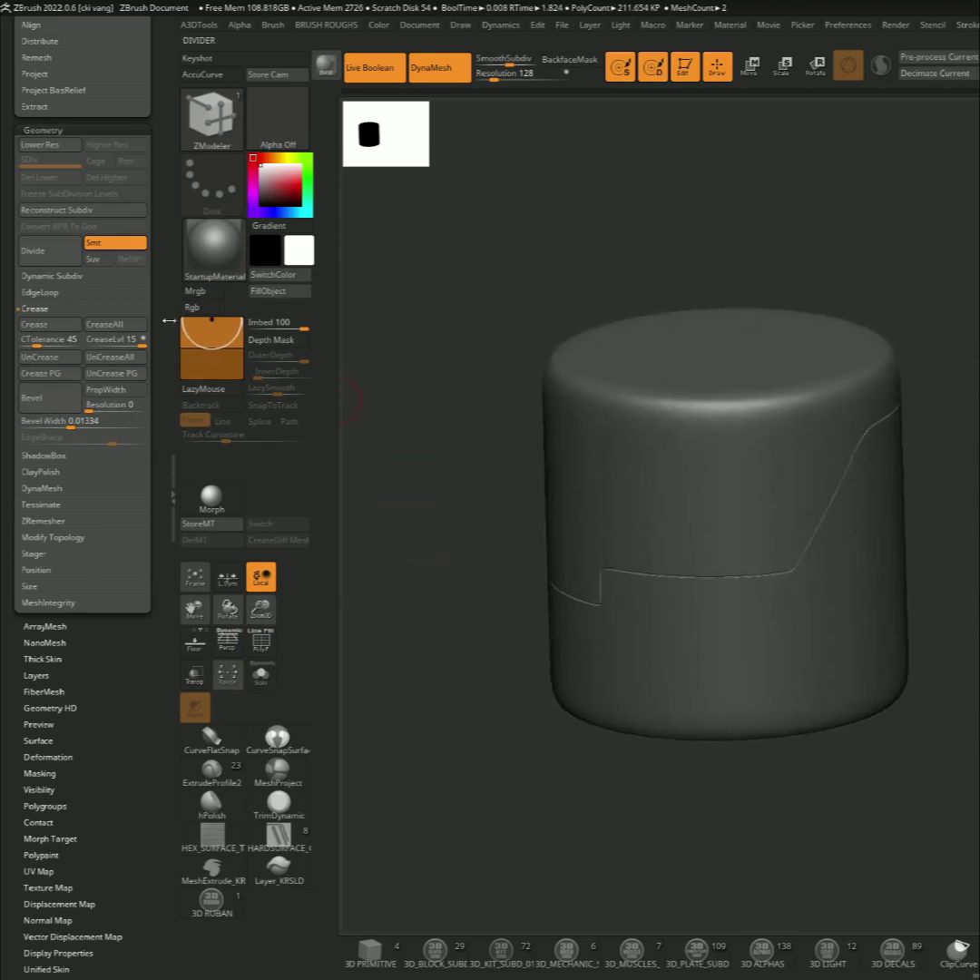
# Enable DSDiv in Subtool > Boolean and generate the boolean mesh
pyautogui.moveTo(158, 311); pyautogui.dragTo(163, 465)
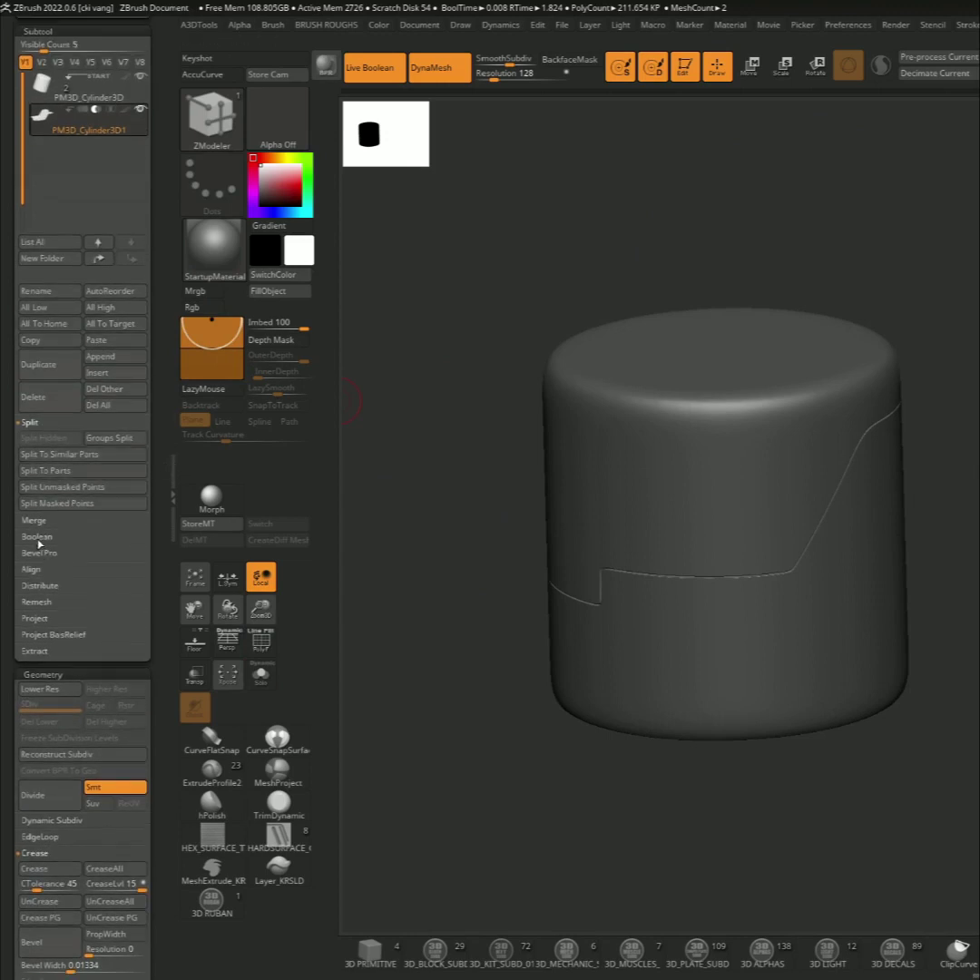
pyautogui.click(39, 539)
pyautogui.click(129, 471)
pyautogui.click(62, 470)
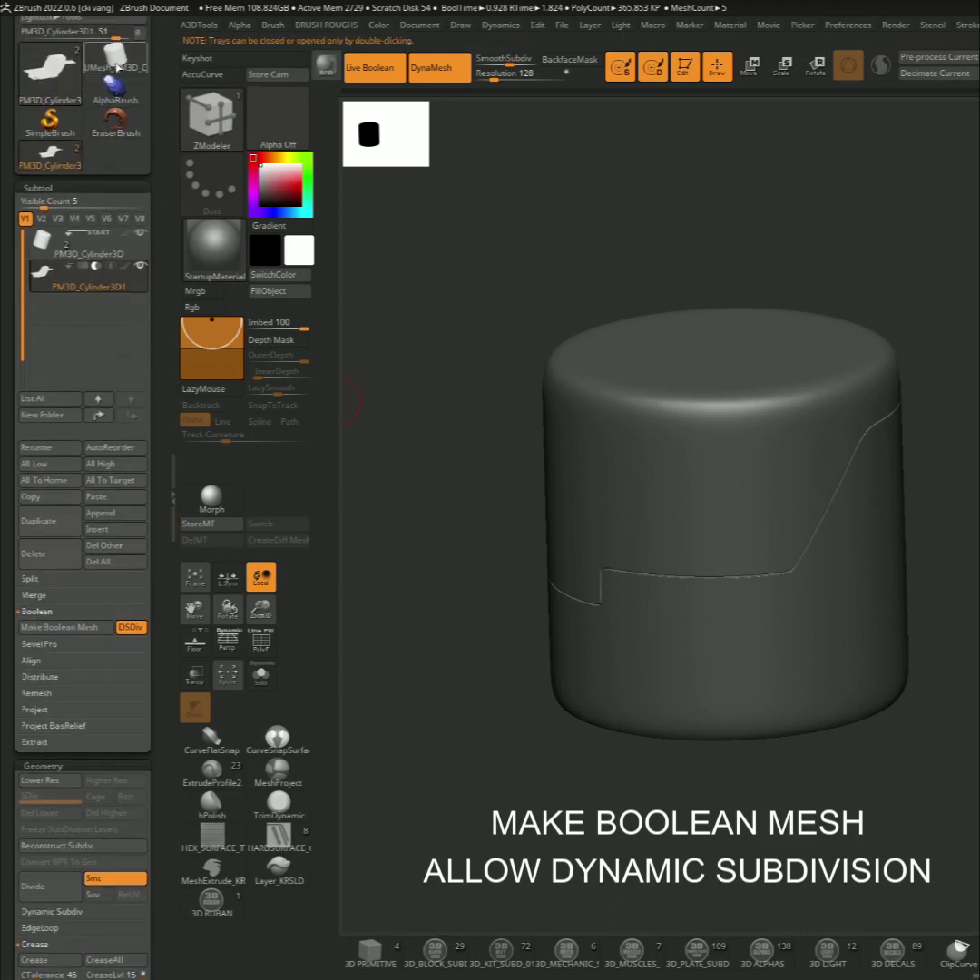
pyautogui.moveTo(421, 413); pyautogui.dragTo(356, 463)
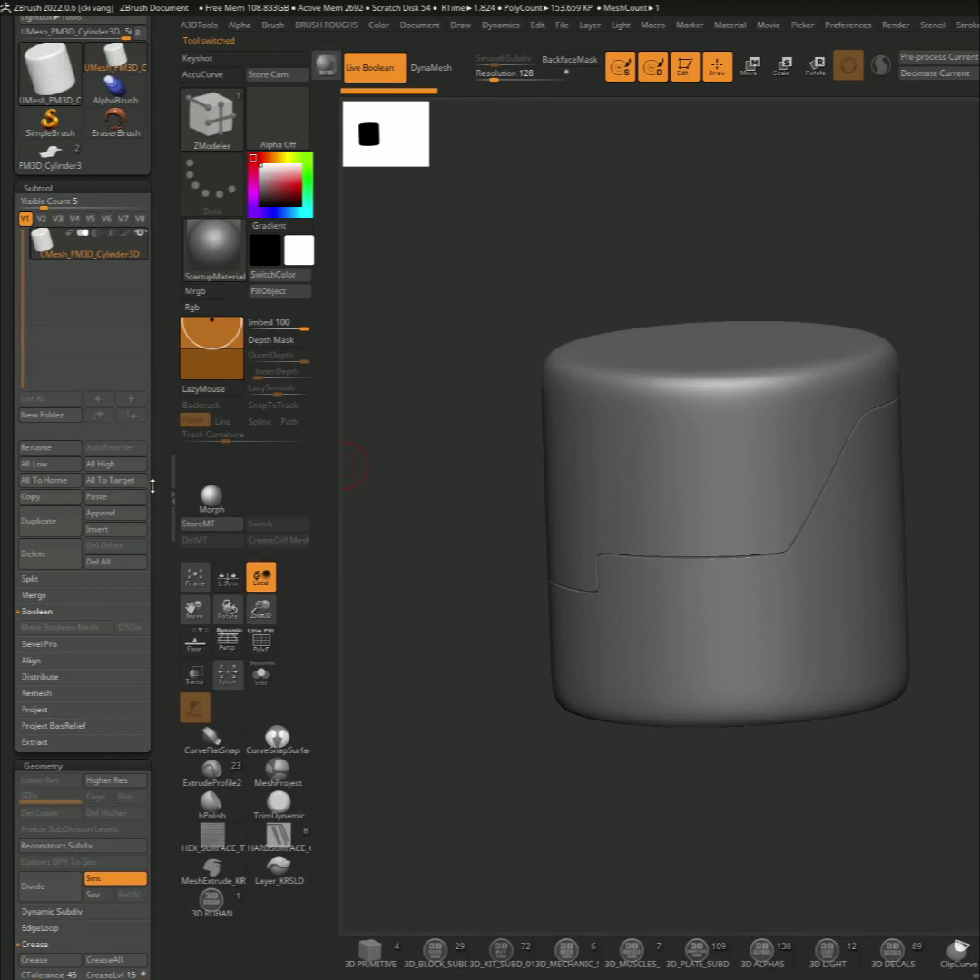
# Turn on PolyF to show the boolean mesh's wireframe and polygroups
pyautogui.press('space')
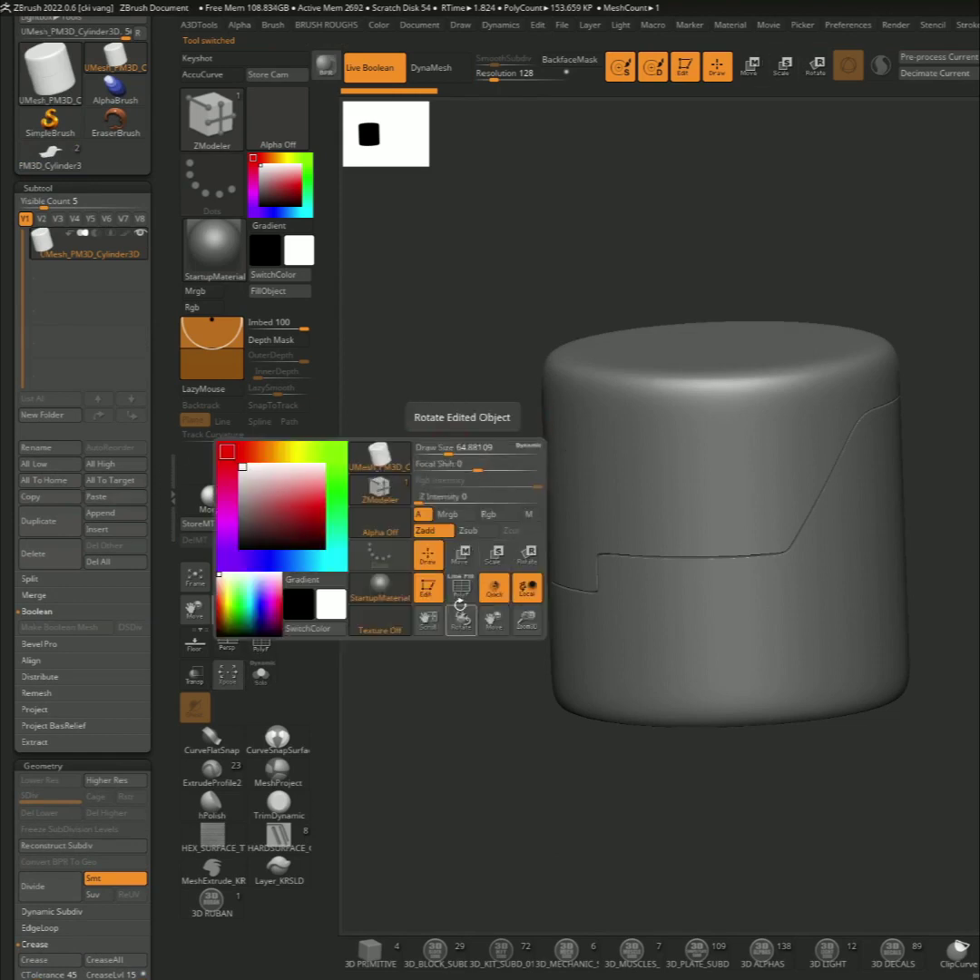
pyautogui.click(460, 604)
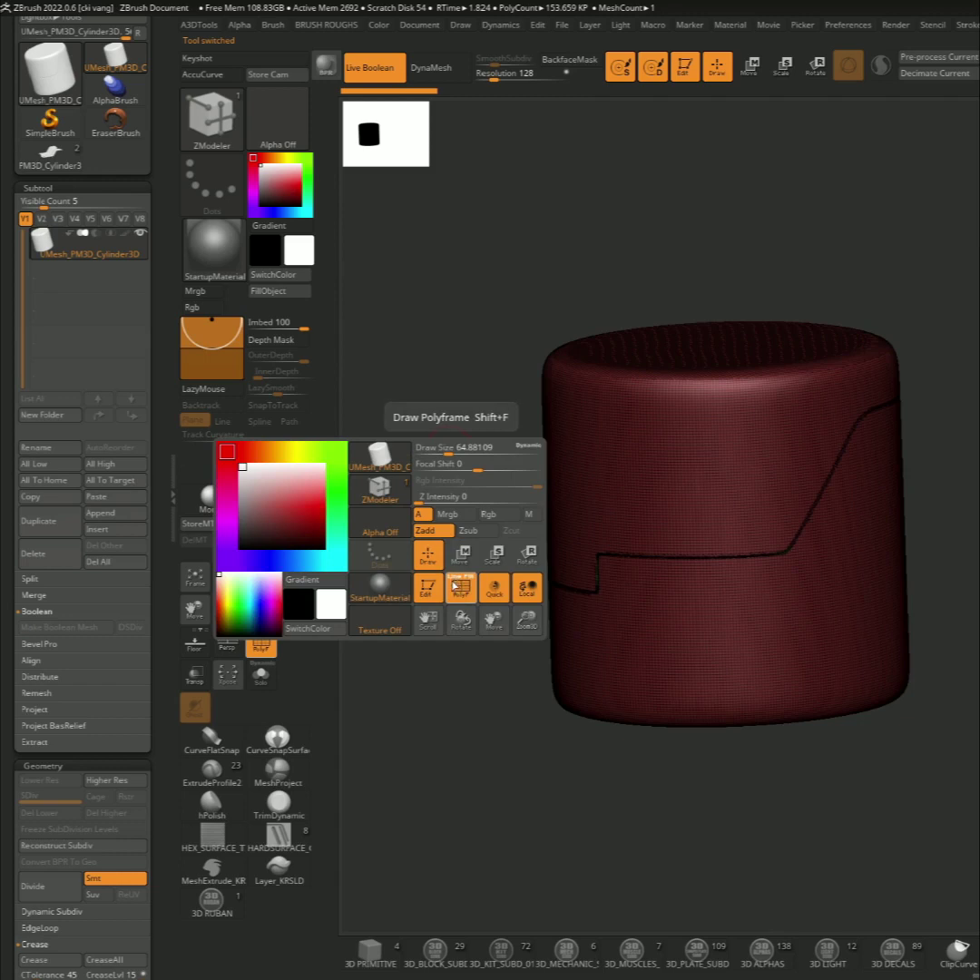
pyautogui.moveTo(363, 476)
pyautogui.mouseDown()
pyautogui.moveTo(547, 452)
pyautogui.moveTo(508, 508)
pyautogui.moveTo(496, 570)
pyautogui.moveTo(499, 551)
pyautogui.moveTo(564, 626)
pyautogui.moveTo(497, 653)
pyautogui.moveTo(481, 556)
pyautogui.moveTo(499, 581)
pyautogui.moveTo(358, 471)
pyautogui.mouseUp()
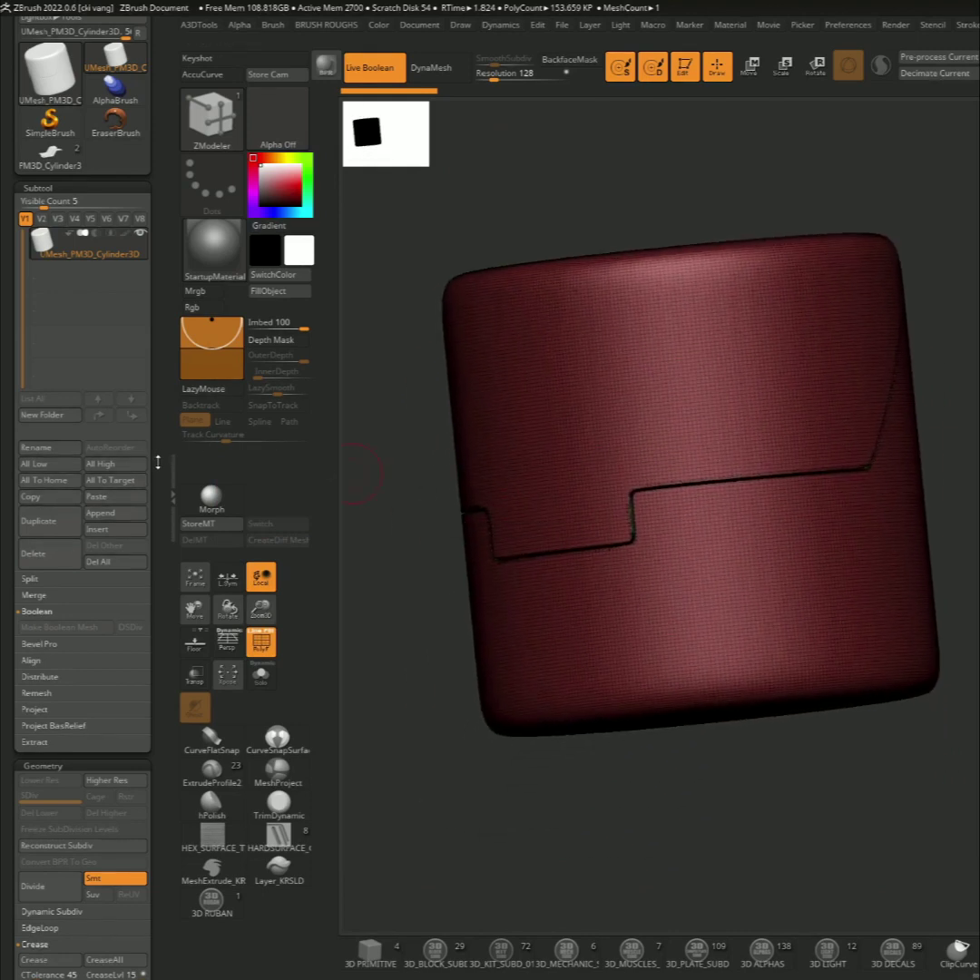
# Apply Polygroups > Auto Groups so each disconnected piece gets its own group
pyautogui.scroll(-5, 65, 495)
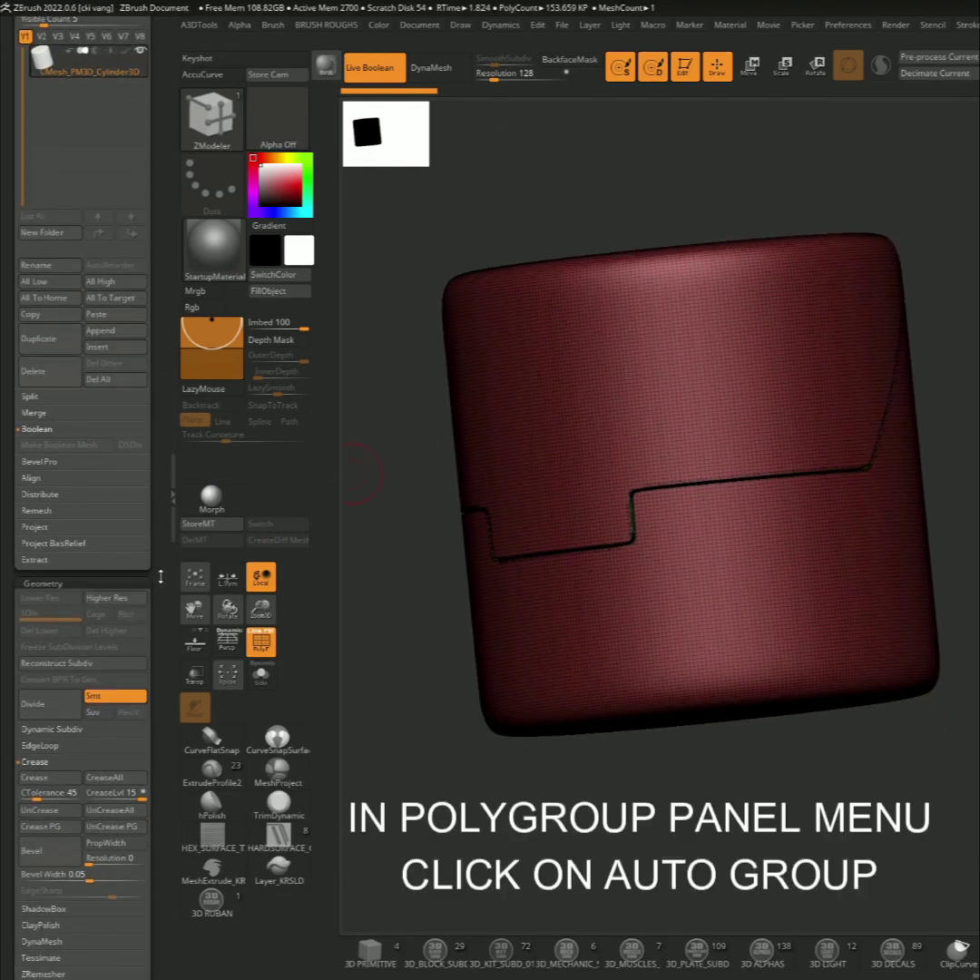
pyautogui.scroll(-10, 161, 576)
pyautogui.click(31, 578)
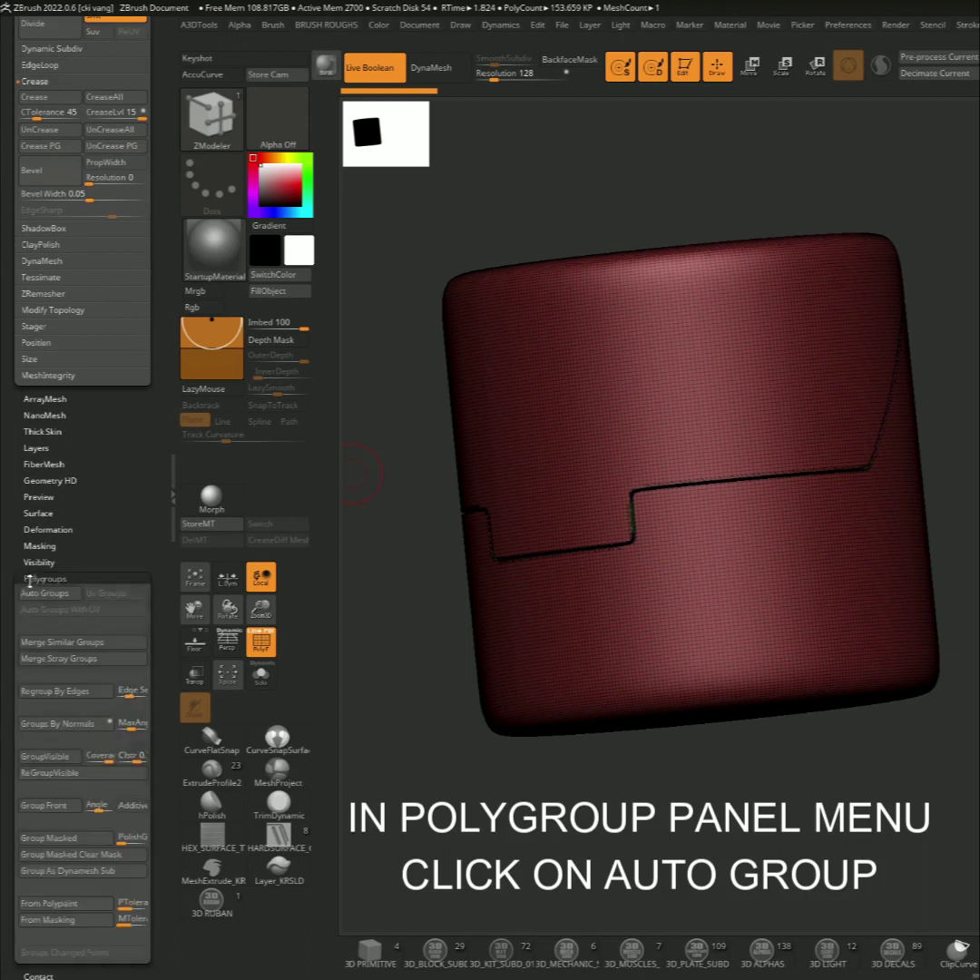
pyautogui.click(40, 594)
pyautogui.moveTo(415, 533); pyautogui.dragTo(421, 501)
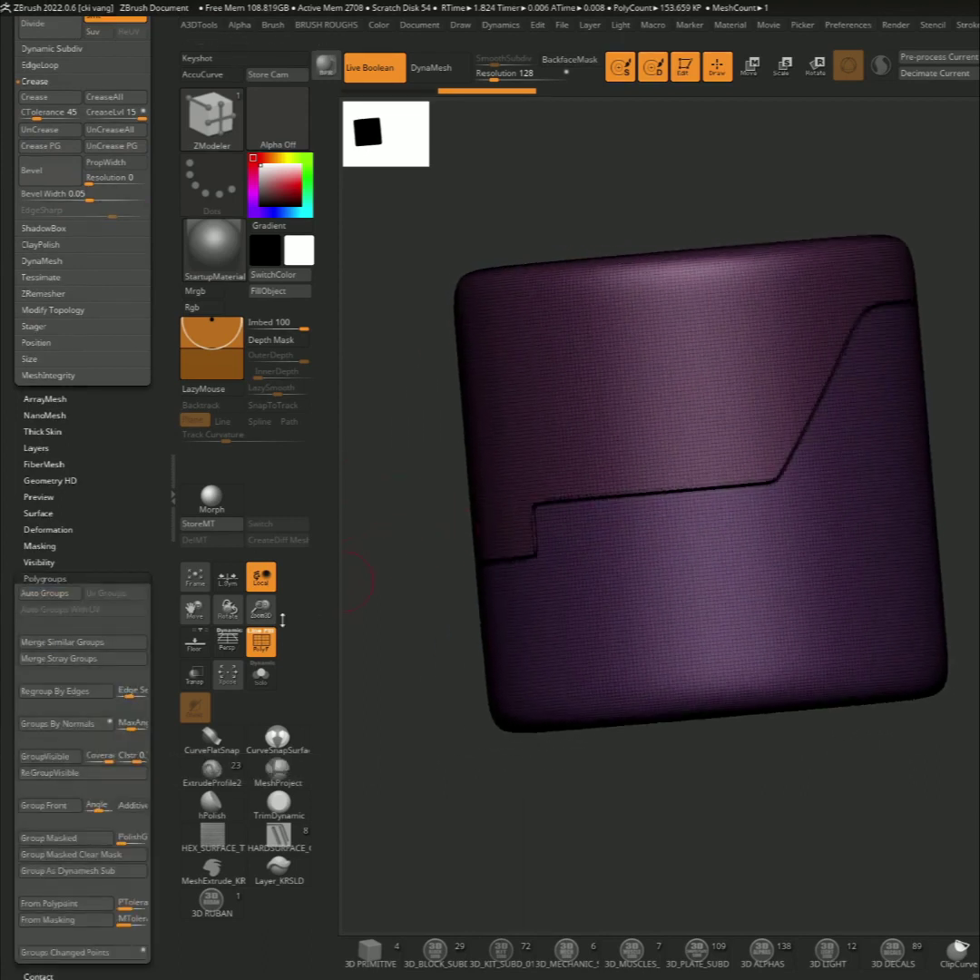
pyautogui.moveTo(357, 579)
pyautogui.mouseDown()
pyautogui.moveTo(428, 472)
pyautogui.moveTo(371, 473)
pyautogui.mouseUp()
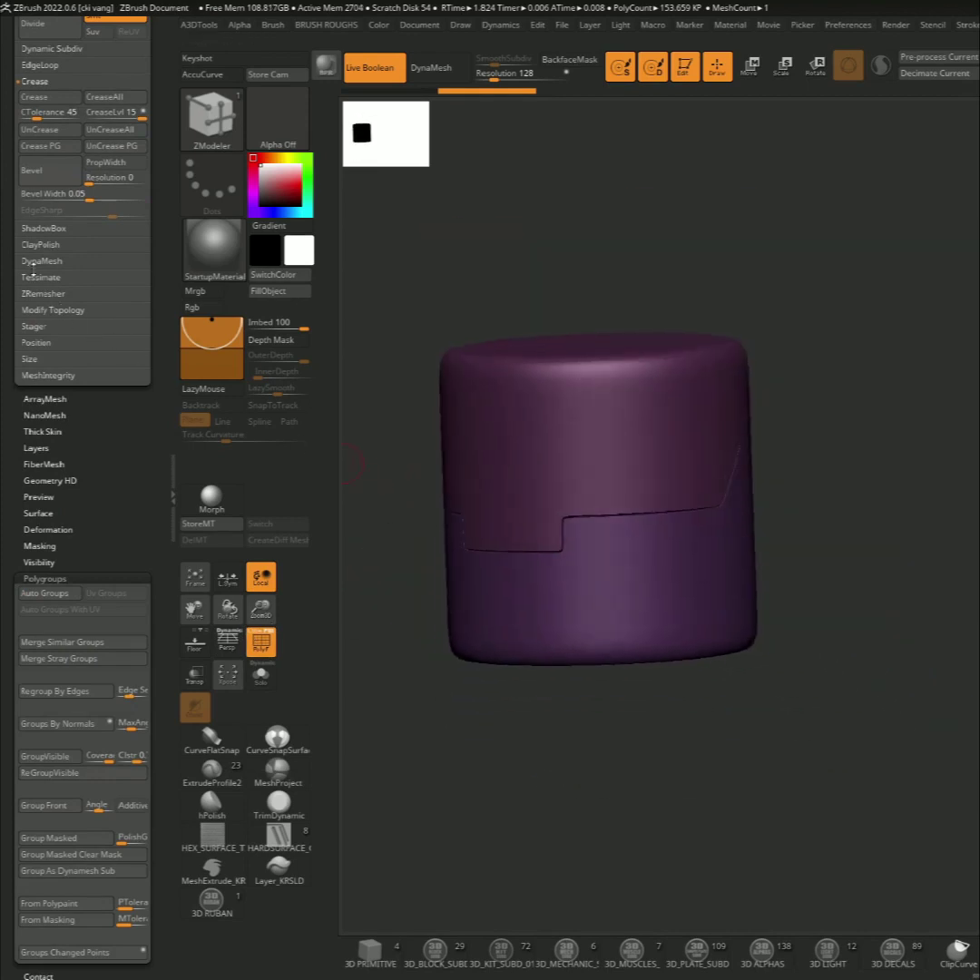
pyautogui.scroll(5, 23, 310)
pyautogui.scroll(5, 25, 313)
pyautogui.scroll(3, 27, 316)
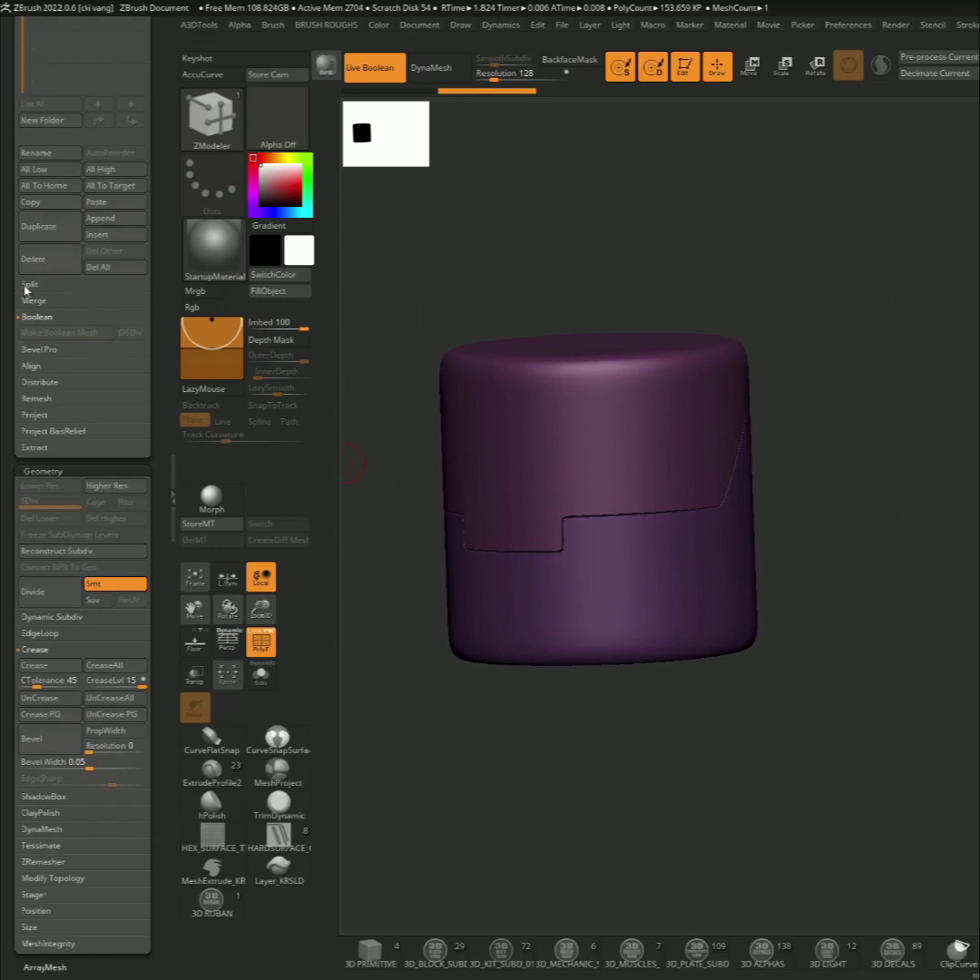
# Split the cylinder into separate subtools by polygroup with Groups Split
pyautogui.click(28, 286)
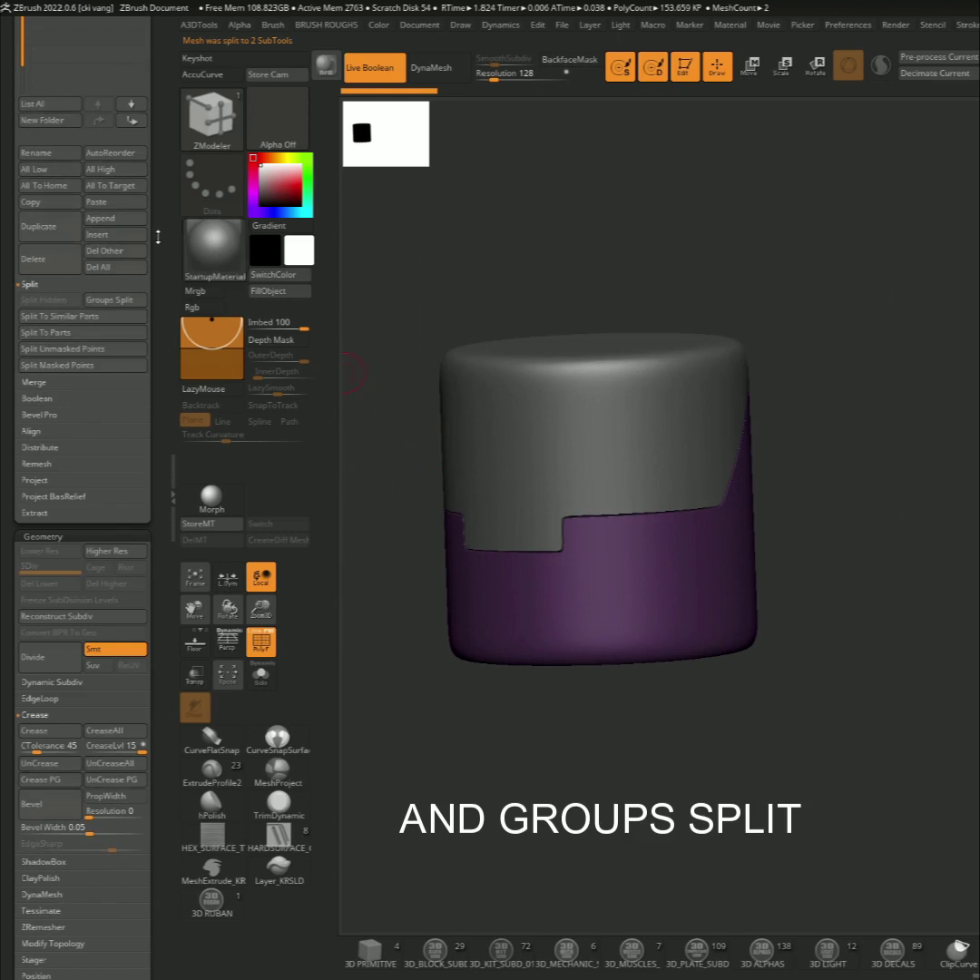
pyautogui.moveTo(158, 237); pyautogui.dragTo(162, 455)
pyautogui.moveTo(160, 300); pyautogui.dragTo(166, 420)
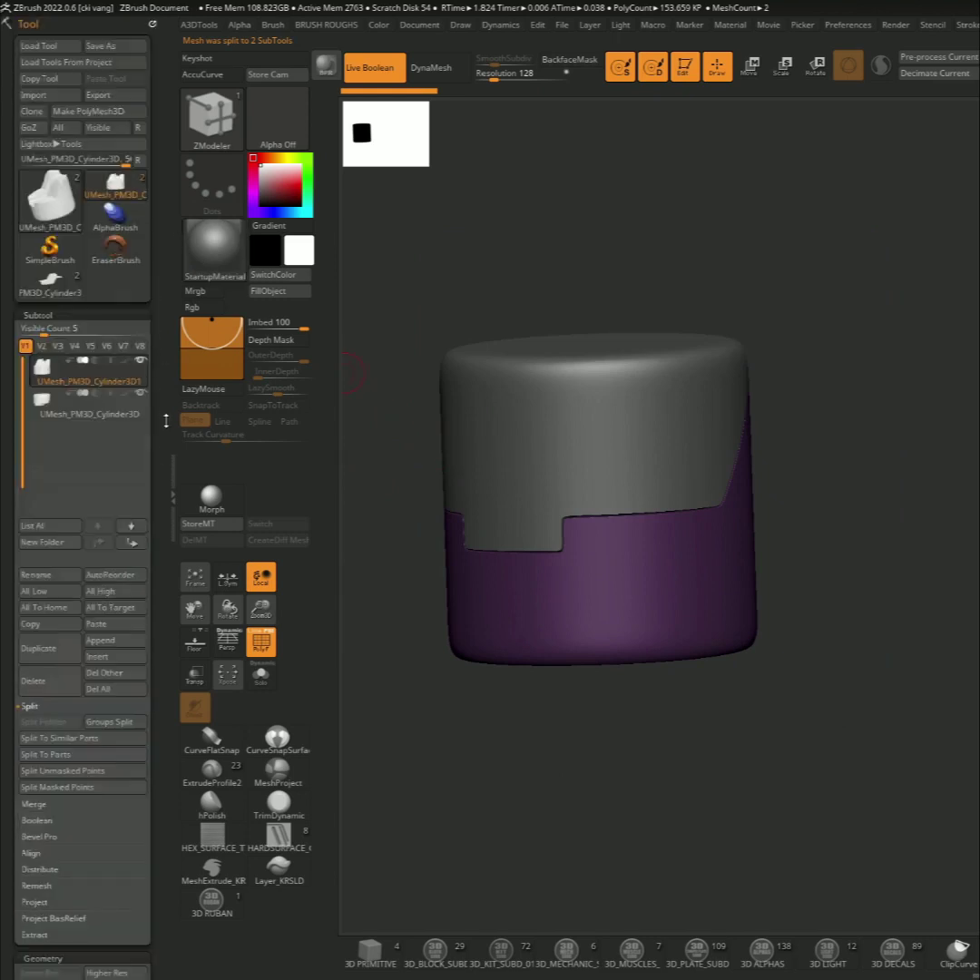
# Solo and inspect the base and lid pieces, then show both together
pyautogui.click(262, 676)
pyautogui.moveTo(399, 544)
pyautogui.mouseDown()
pyautogui.moveTo(457, 628)
pyautogui.moveTo(402, 590)
pyautogui.moveTo(463, 596)
pyautogui.mouseUp()
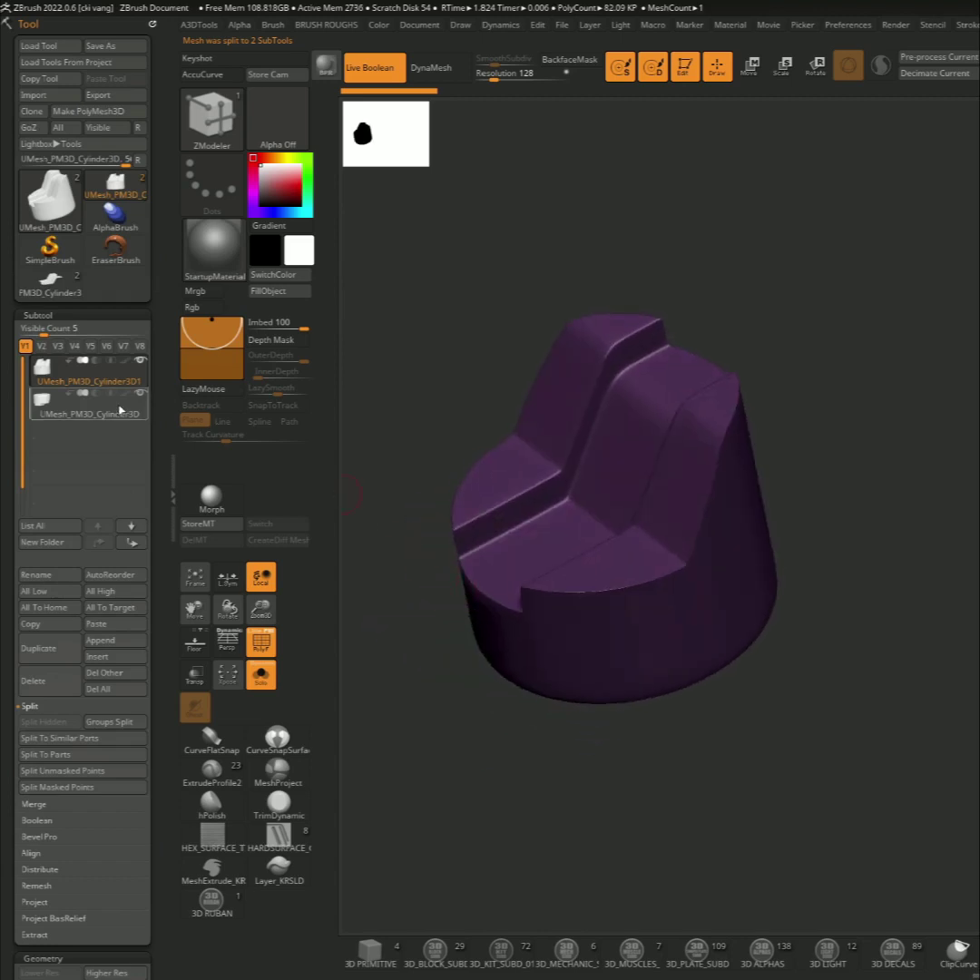
pyautogui.click(120, 410)
pyautogui.moveTo(436, 490)
pyautogui.mouseDown()
pyautogui.moveTo(472, 415)
pyautogui.moveTo(485, 303)
pyautogui.moveTo(531, 375)
pyautogui.moveTo(465, 422)
pyautogui.moveTo(472, 443)
pyautogui.mouseUp()
pyautogui.moveTo(488, 292); pyautogui.dragTo(499, 444)
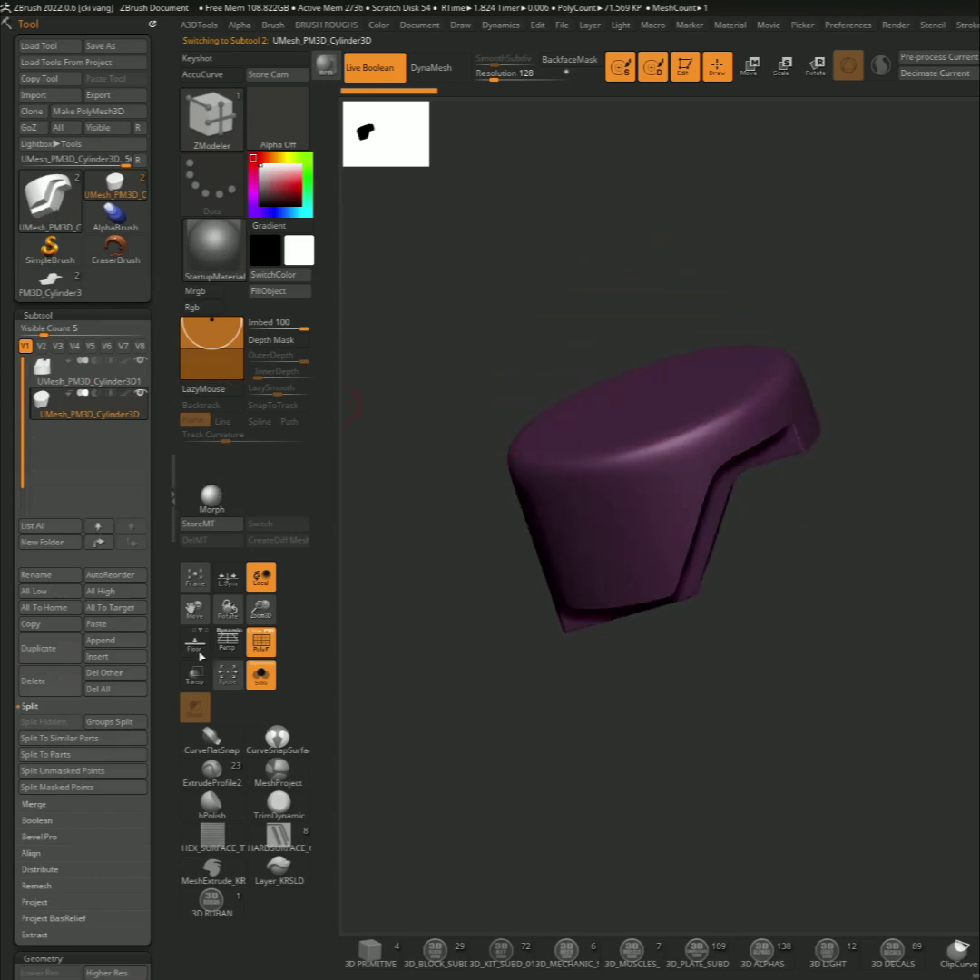
pyautogui.click(261, 674)
pyautogui.moveTo(404, 540)
pyautogui.mouseDown()
pyautogui.moveTo(452, 578)
pyautogui.moveTo(402, 591)
pyautogui.moveTo(377, 466)
pyautogui.mouseUp()
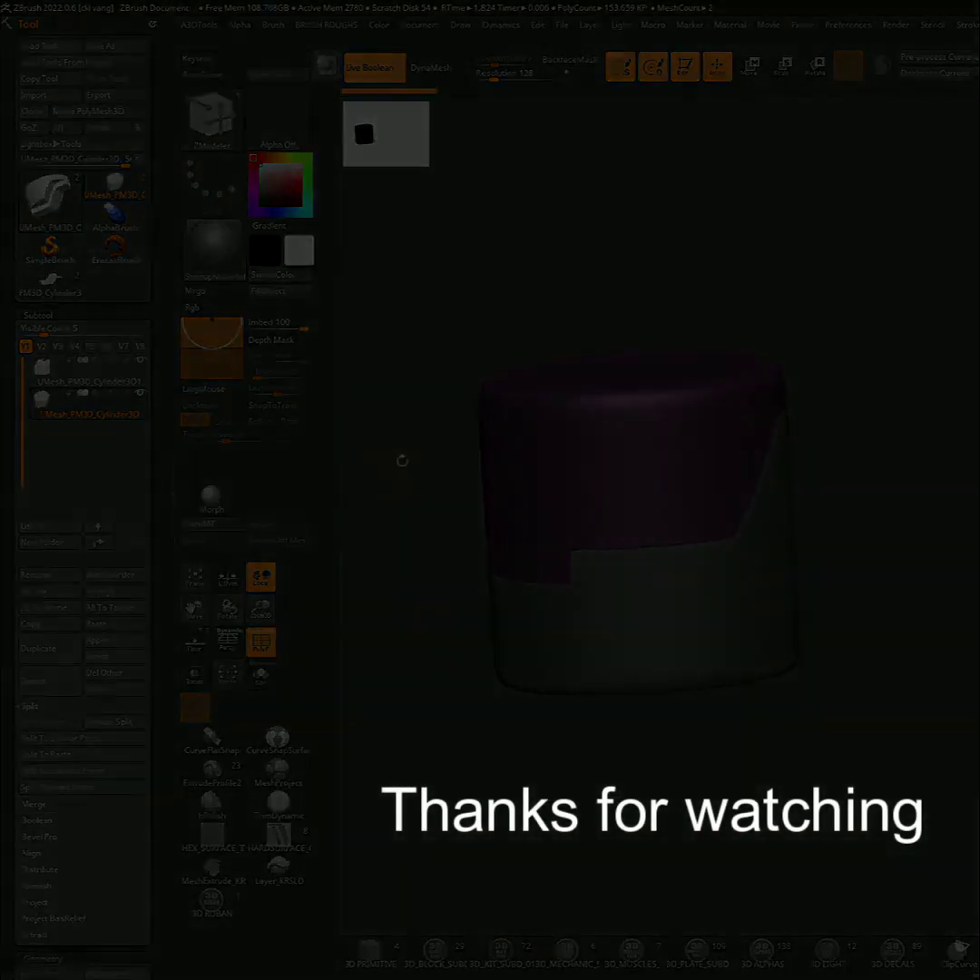